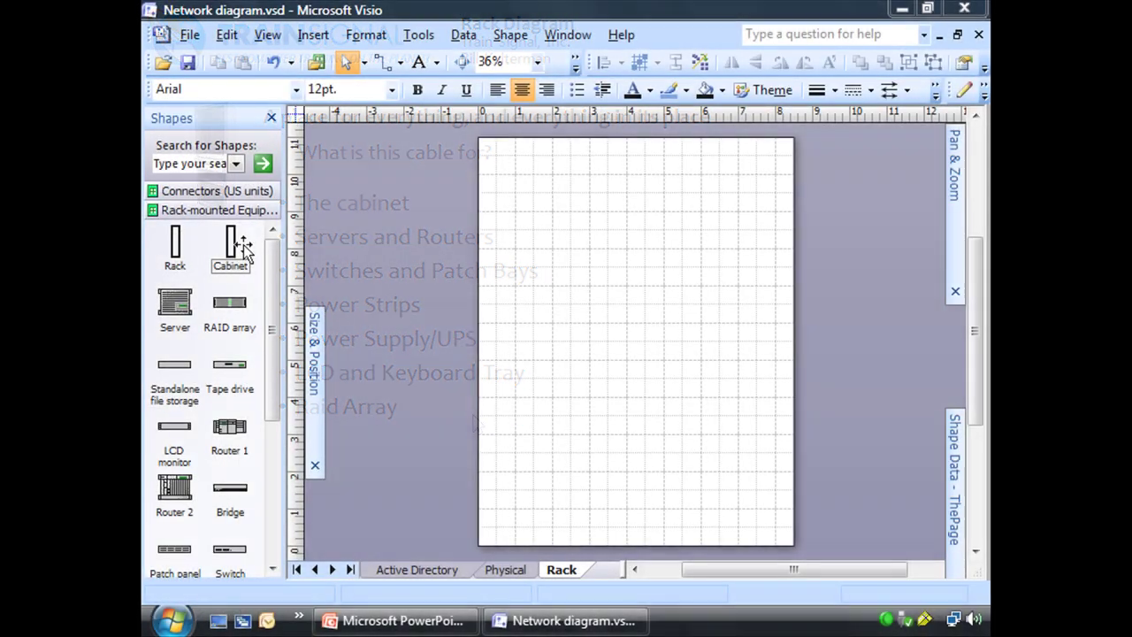
# Place a Cabinet on the Rack page, stretch it, and set Height in U's to 42 (78 in.)
pyautogui.moveTo(237, 250); pyautogui.dragTo(624, 465)
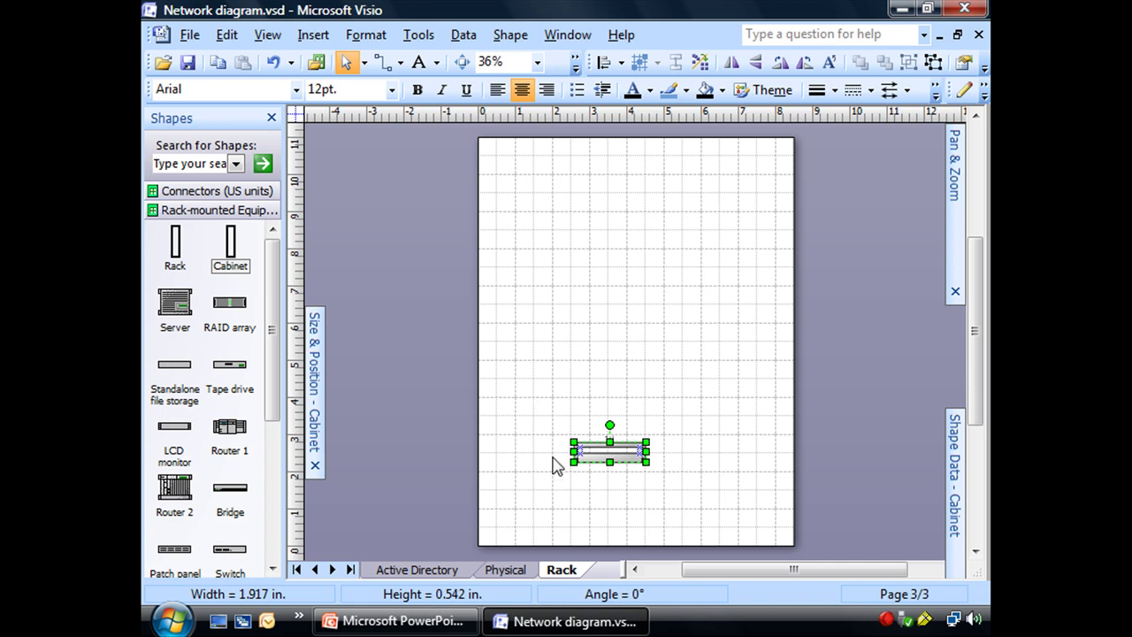
pyautogui.moveTo(610, 441); pyautogui.dragTo(592, 305)
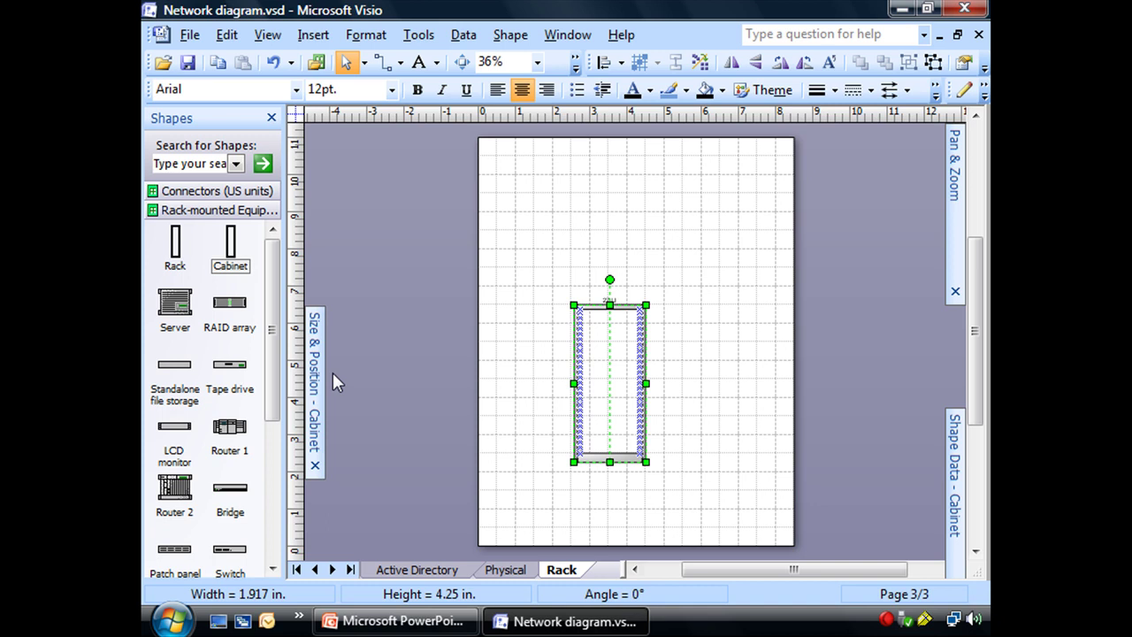
pyautogui.moveTo(955, 467)
pyautogui.click(775, 431)
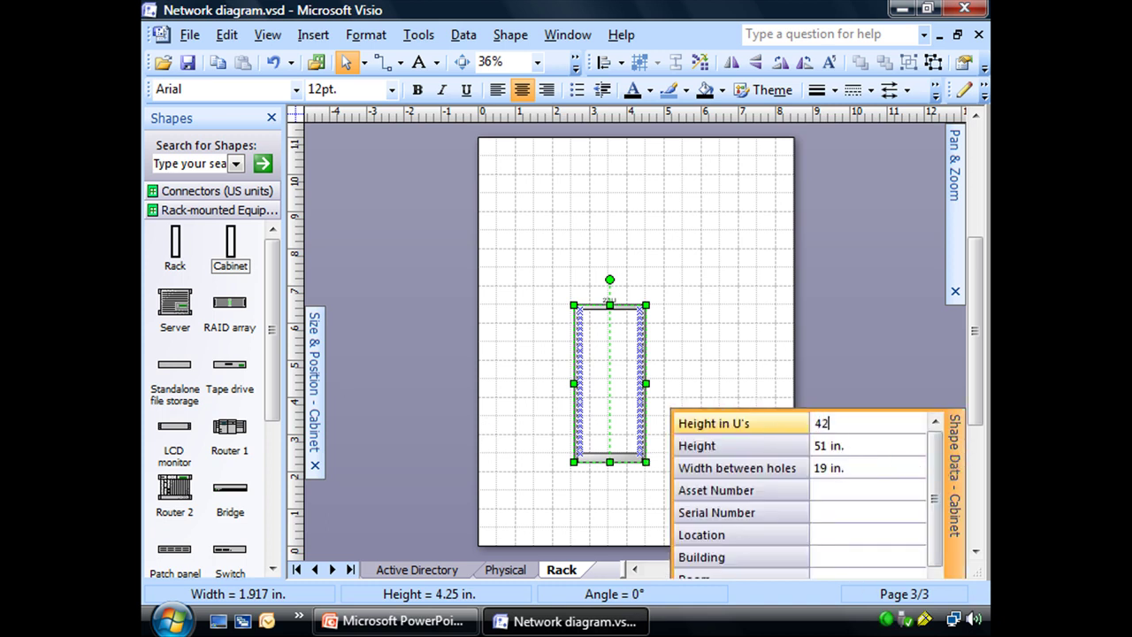
pyautogui.press('Return')
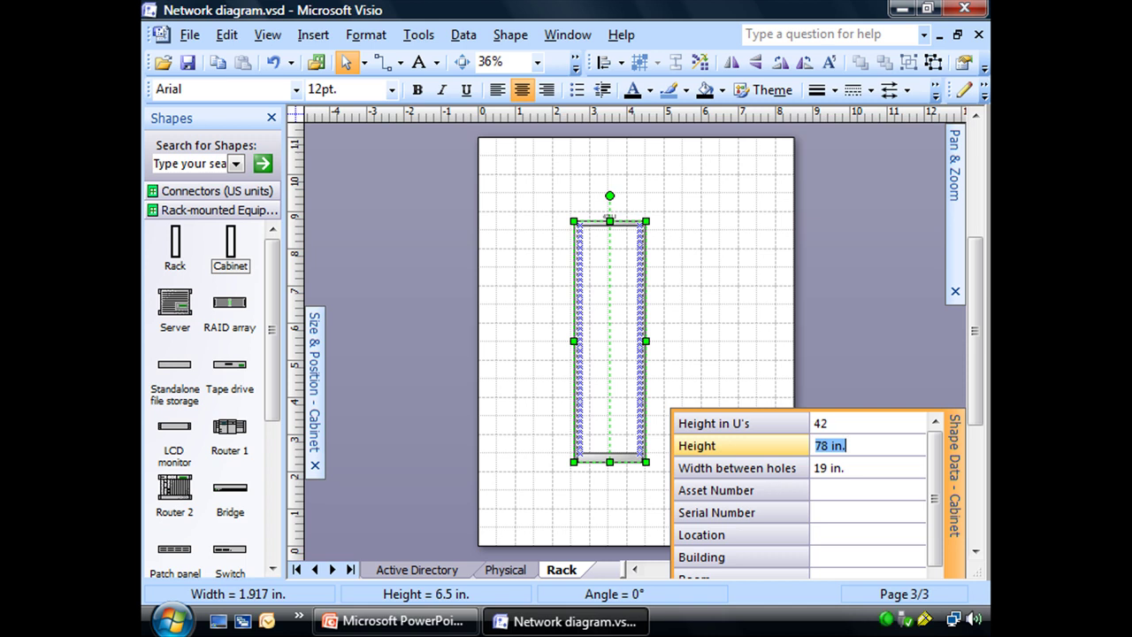
pyautogui.press('Return')
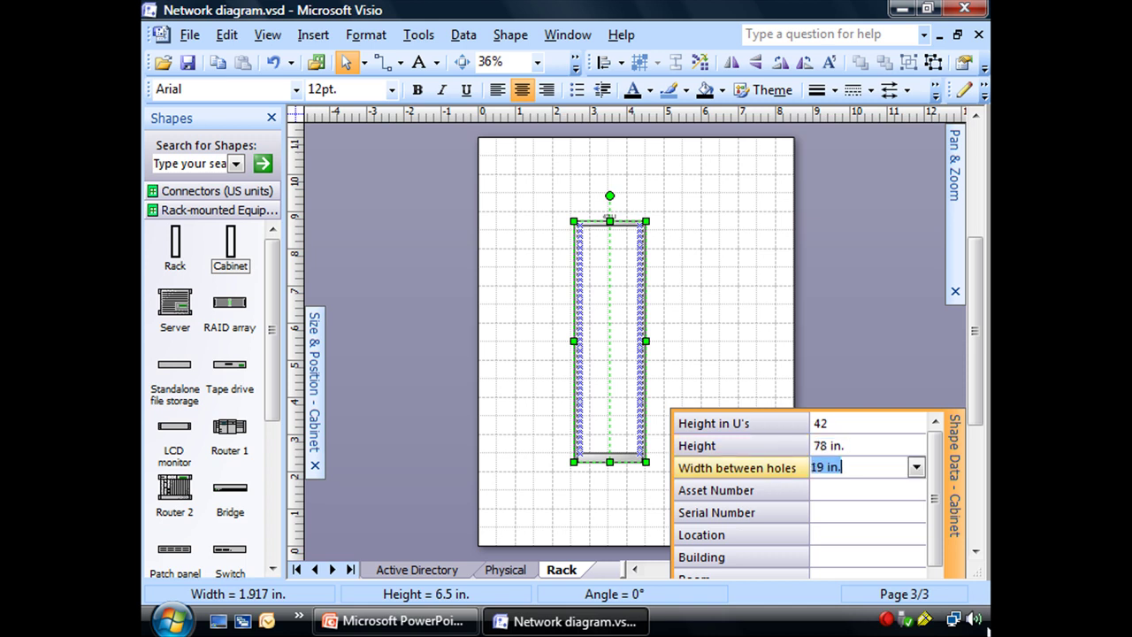
pyautogui.click(696, 346)
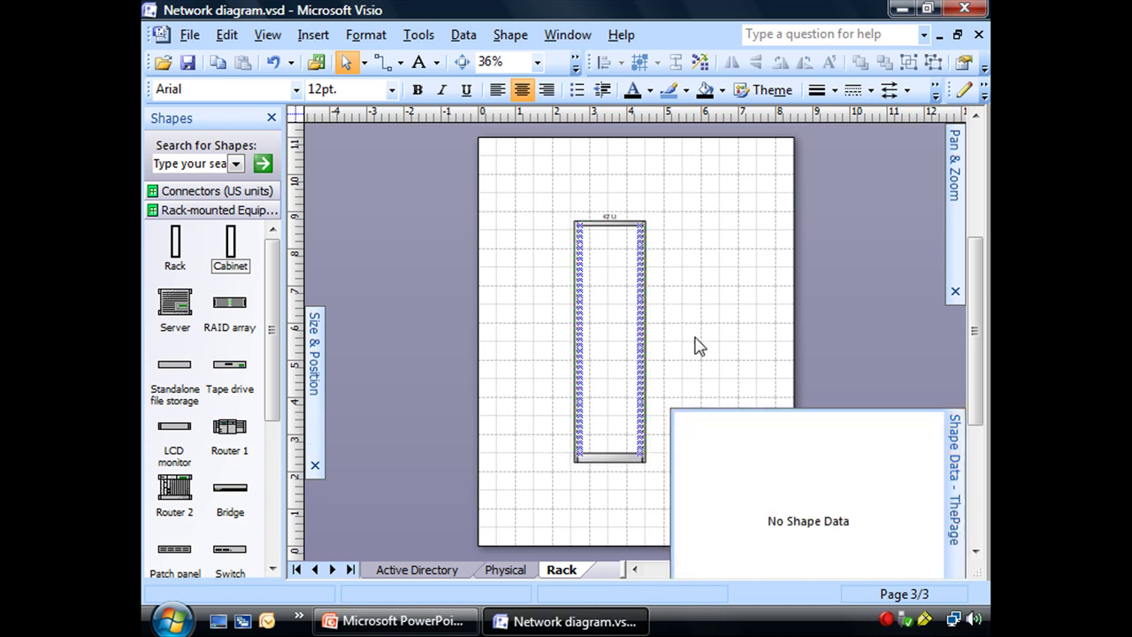
# Zoom in on the cabinet and drop a 1 U Server shape near its top
pyautogui.keyDown('ctrl'); pyautogui.keyDown('shift'); pyautogui.click(601, 375); pyautogui.keyUp('shift'); pyautogui.keyUp('ctrl')
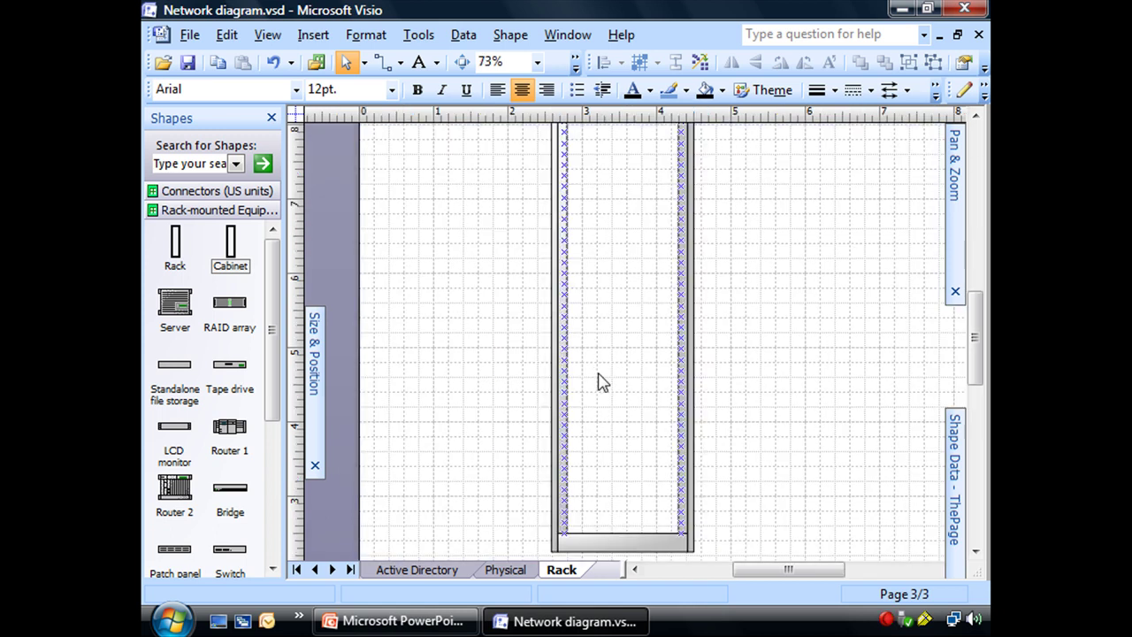
pyautogui.scroll(2, 745, 453)
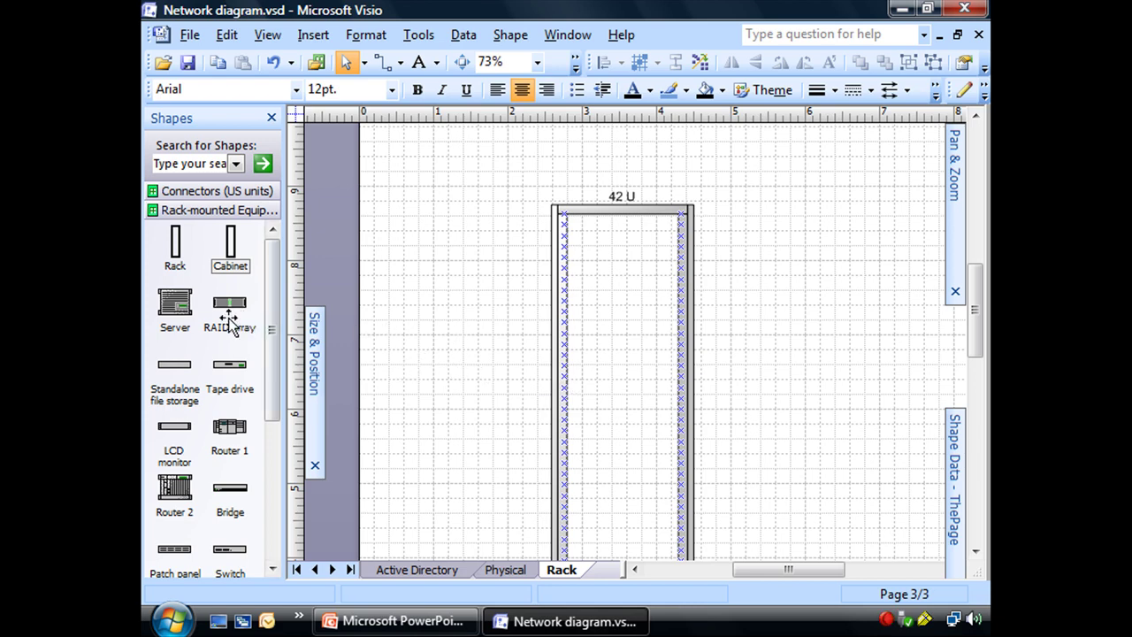
pyautogui.moveTo(176, 303); pyautogui.dragTo(616, 296)
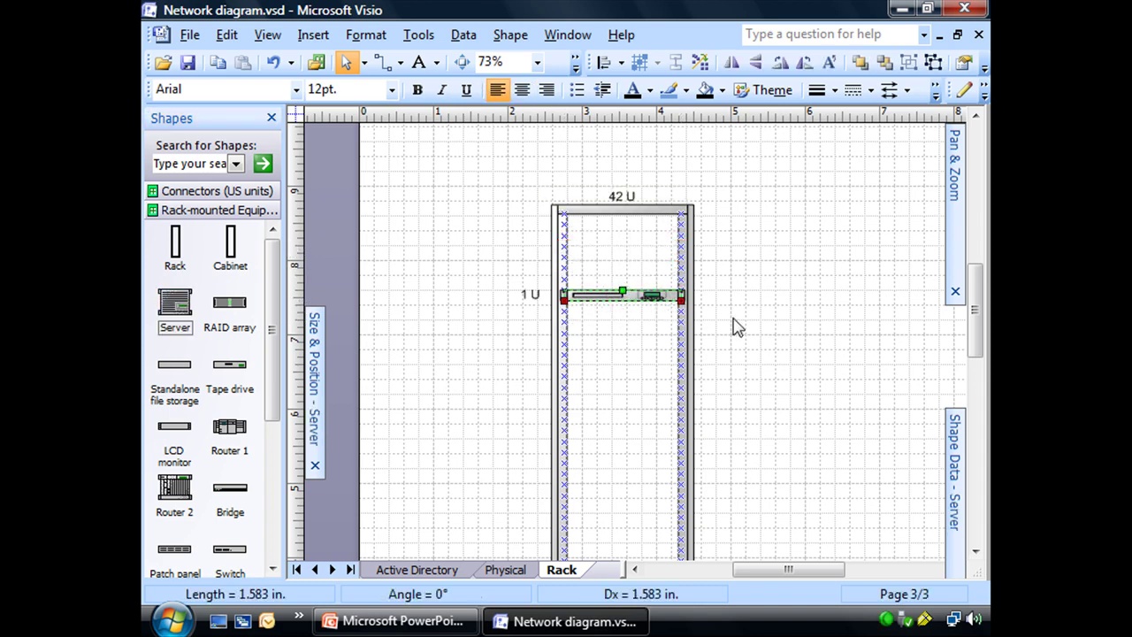
pyautogui.moveTo(958, 455)
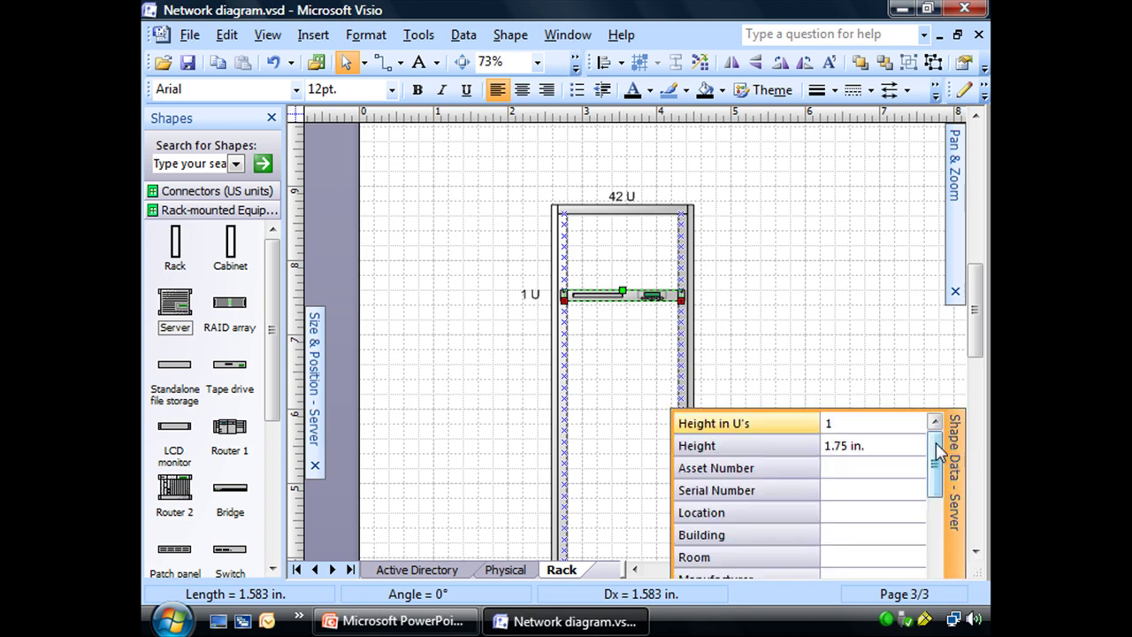
# Dock the Shape Data window on the right side of the drawing
pyautogui.click(876, 400)
pyautogui.doubleClick(960, 450)
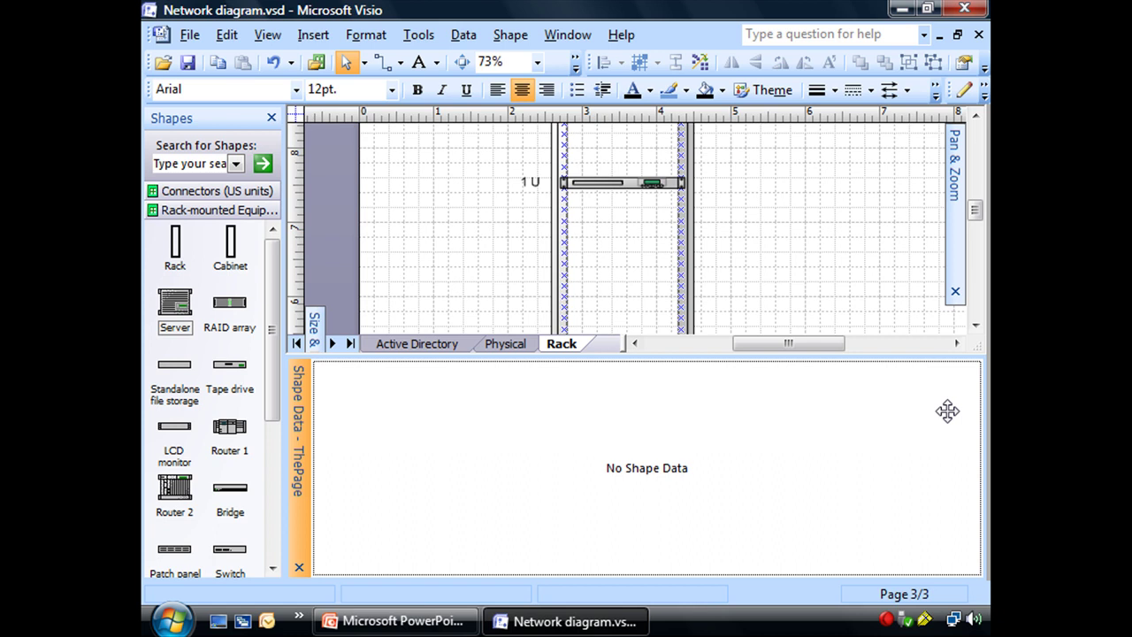
pyautogui.doubleClick(297, 380)
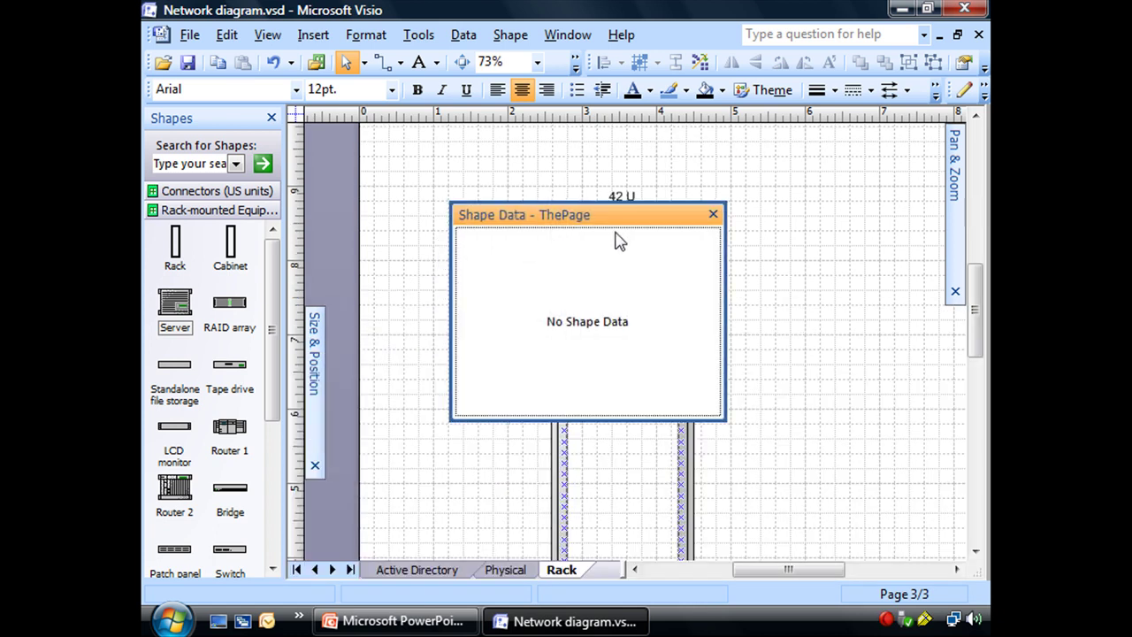
pyautogui.moveTo(725, 267); pyautogui.dragTo(617, 270)
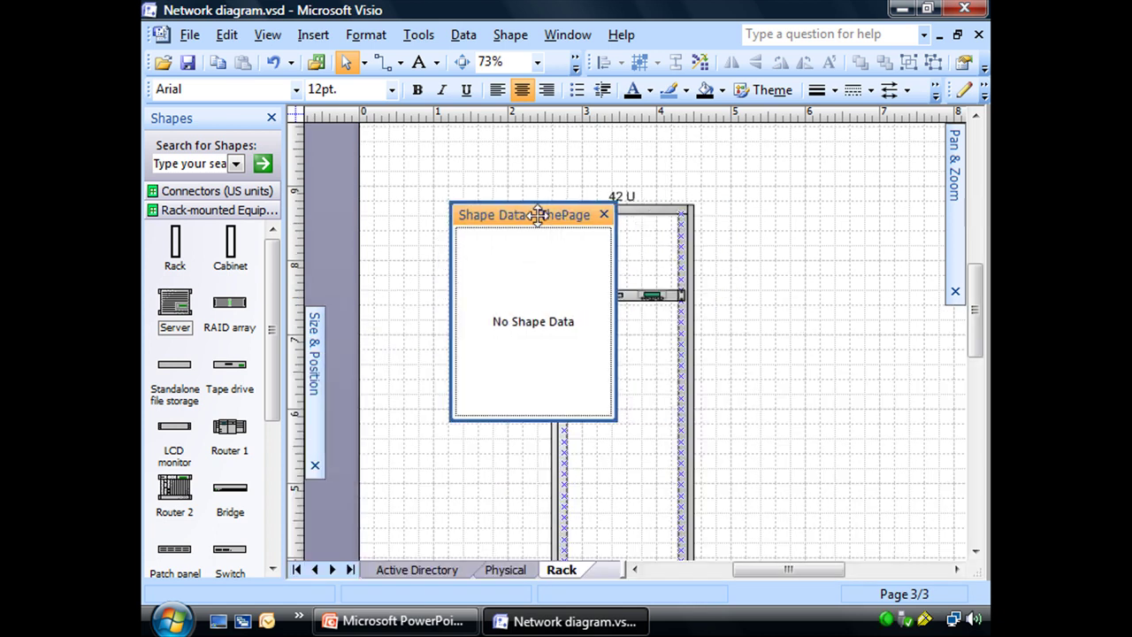
pyautogui.moveTo(538, 215); pyautogui.dragTo(897, 360)
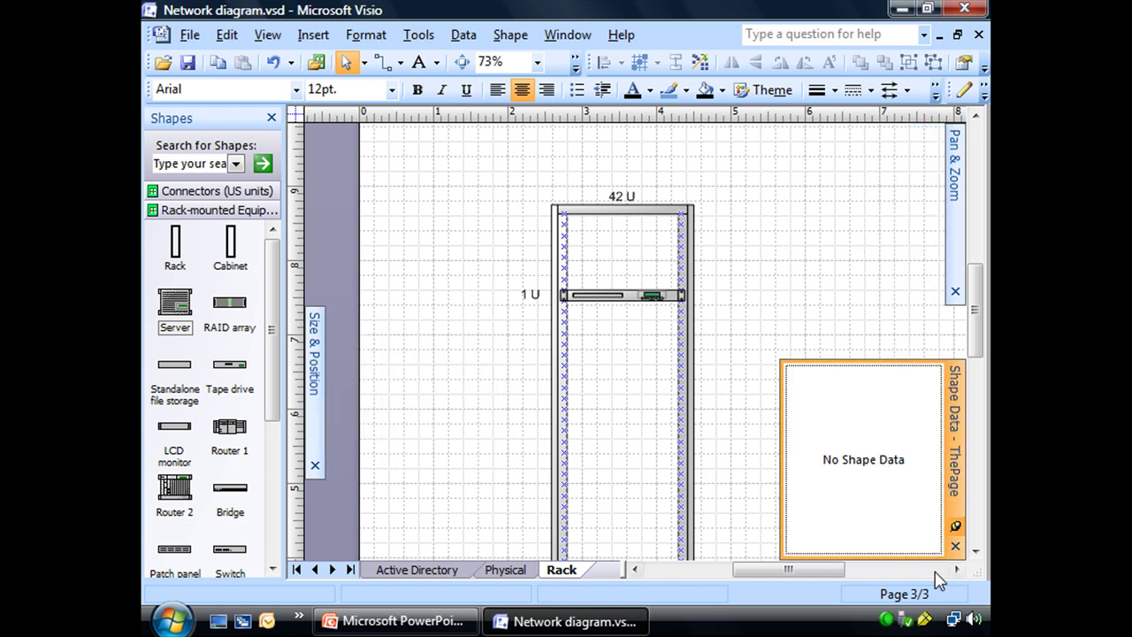
# Set the server's Height in U's to 8 and seat it at the top of the cabinet
pyautogui.click(646, 297)
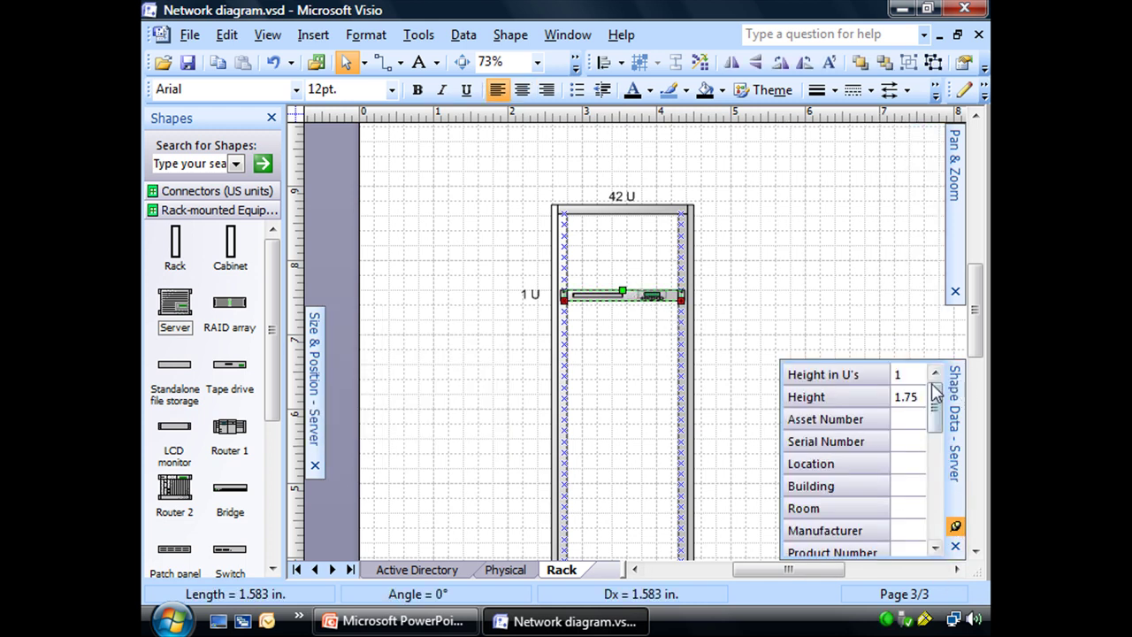
pyautogui.click(900, 376)
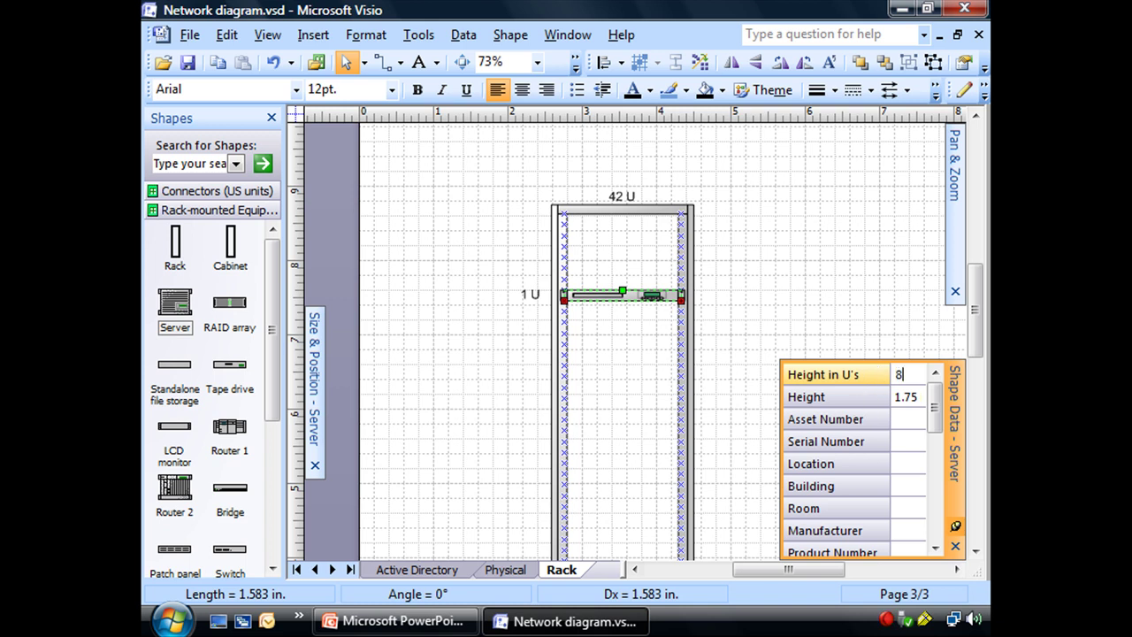
pyautogui.write('8')
pyautogui.press('Return')
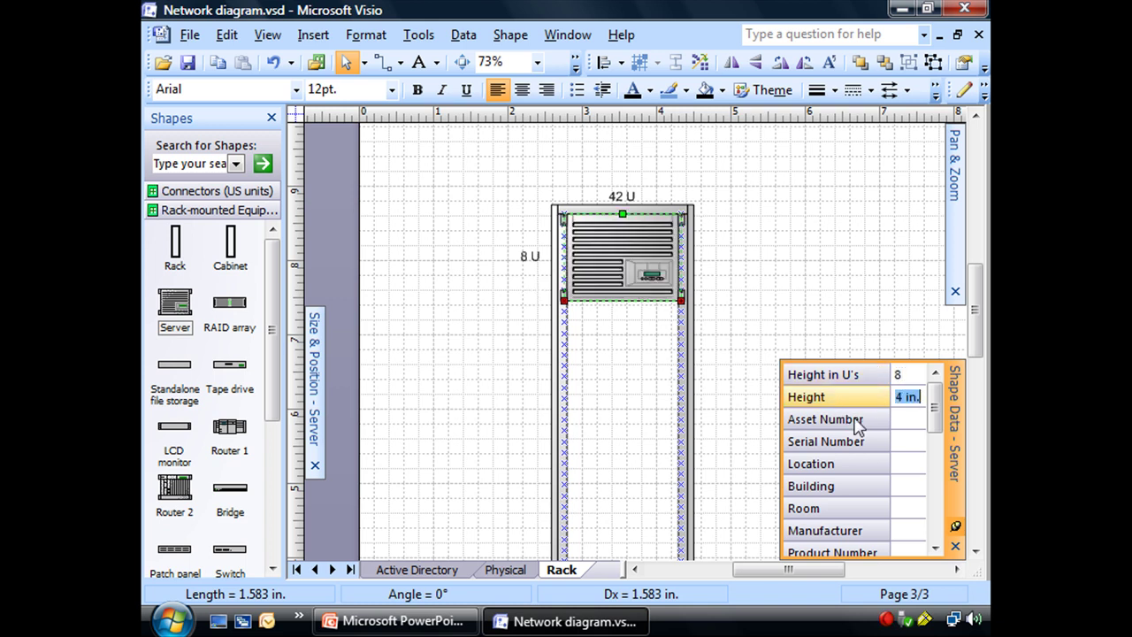
pyautogui.click(731, 237)
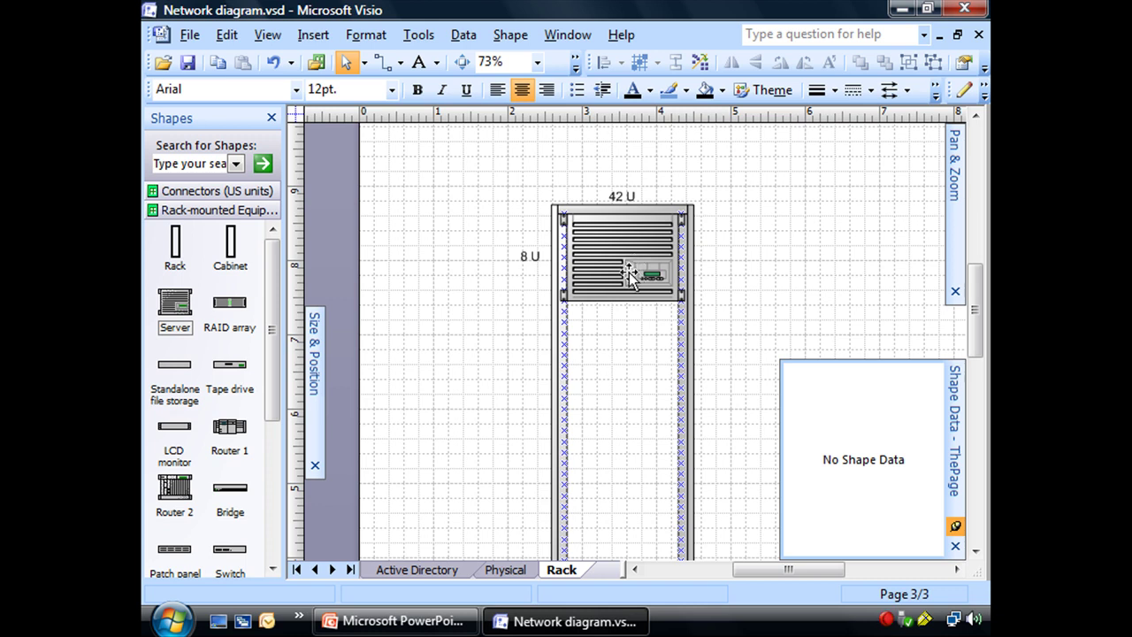
pyautogui.moveTo(634, 267); pyautogui.dragTo(627, 277)
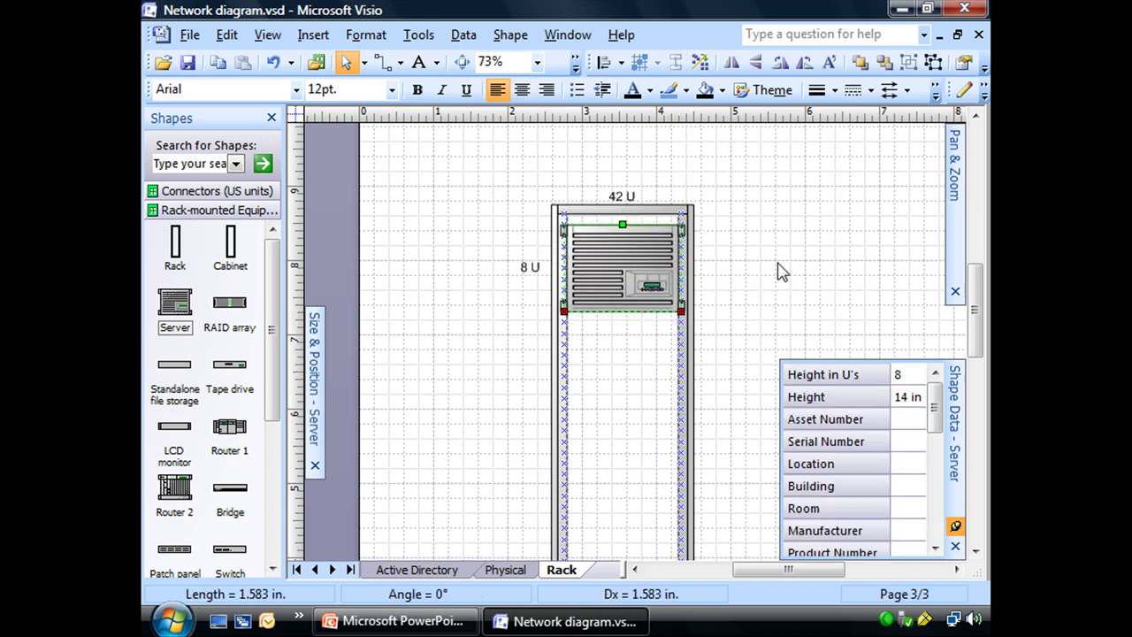
pyautogui.click(778, 271)
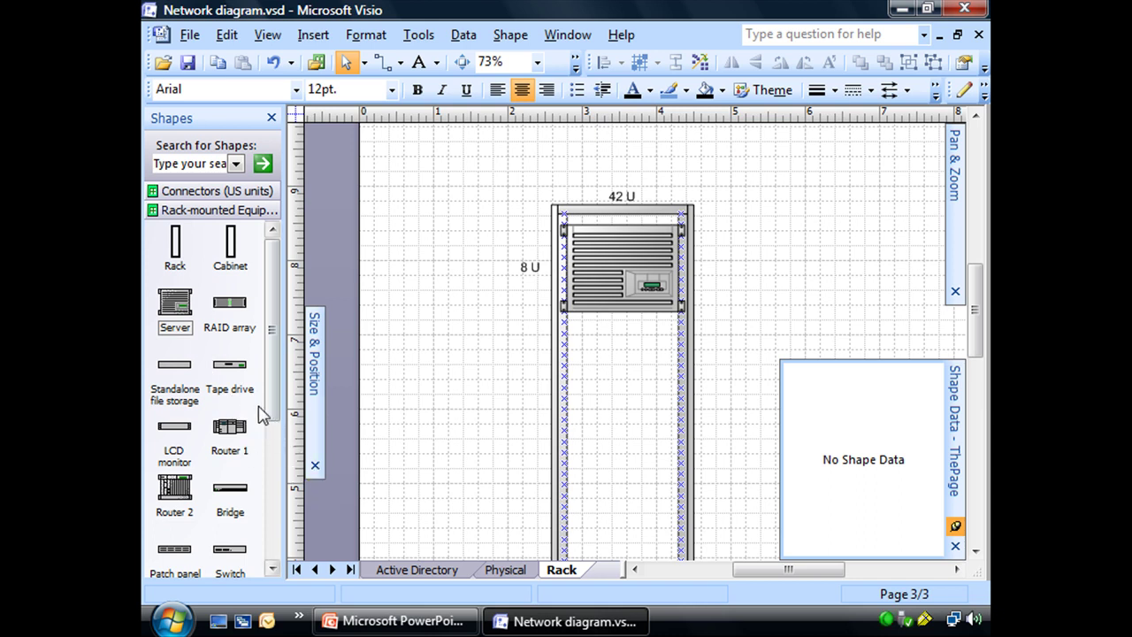
# Drop Router 1 under the server, set it to 4 U, and nudge it into its slot
pyautogui.scroll(-2, 263, 420)
pyautogui.scroll(-2, 262, 420)
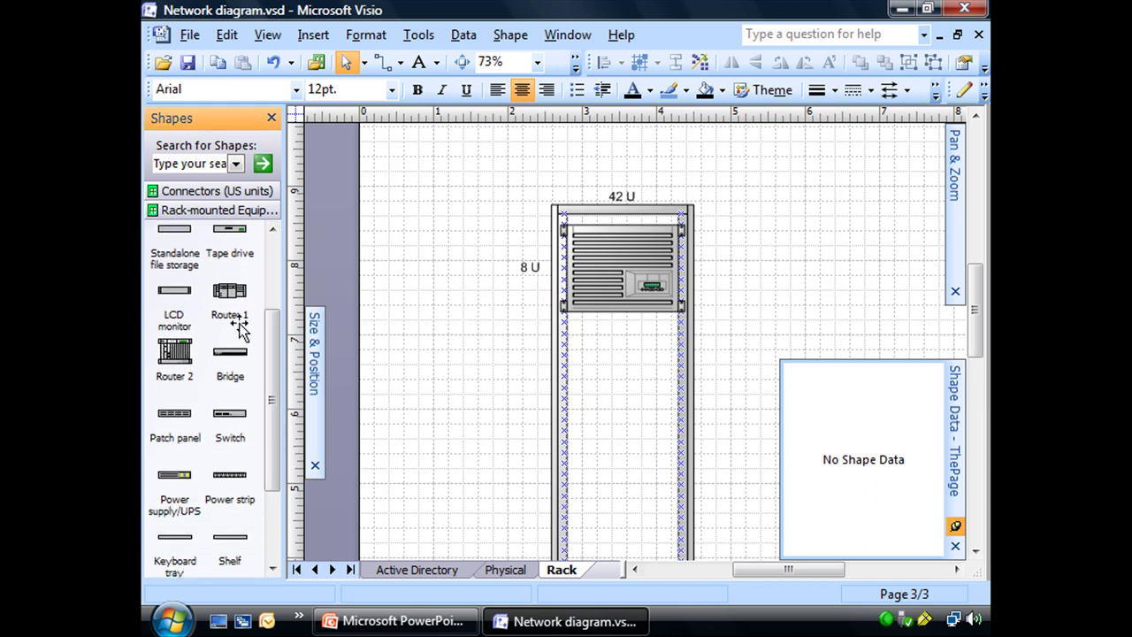
pyautogui.moveTo(255, 306); pyautogui.dragTo(628, 354)
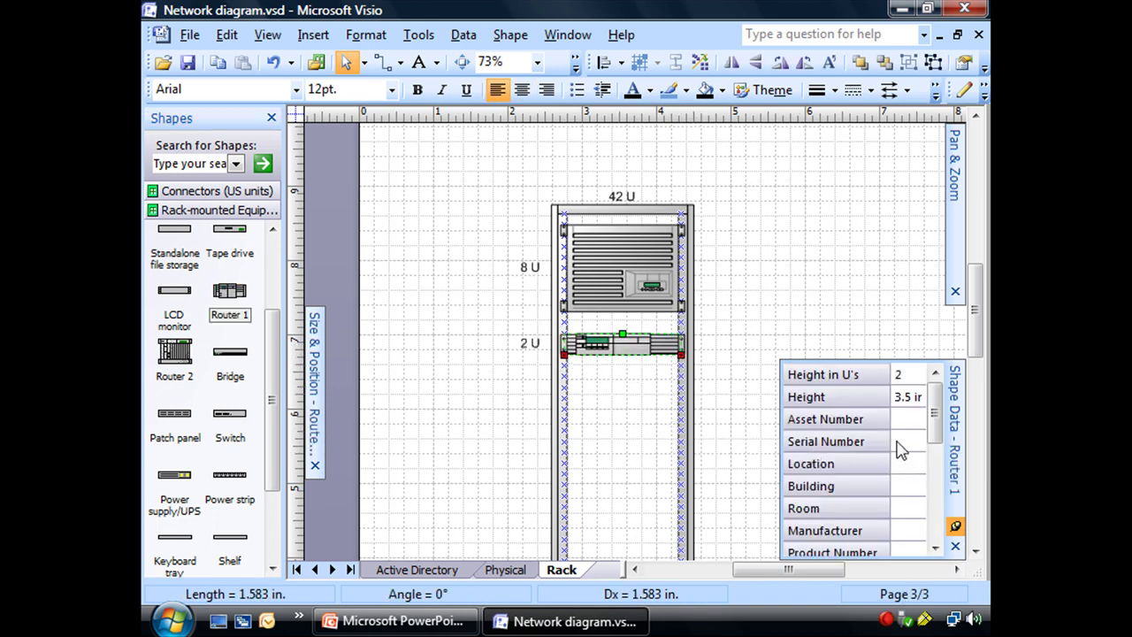
pyautogui.click(896, 375)
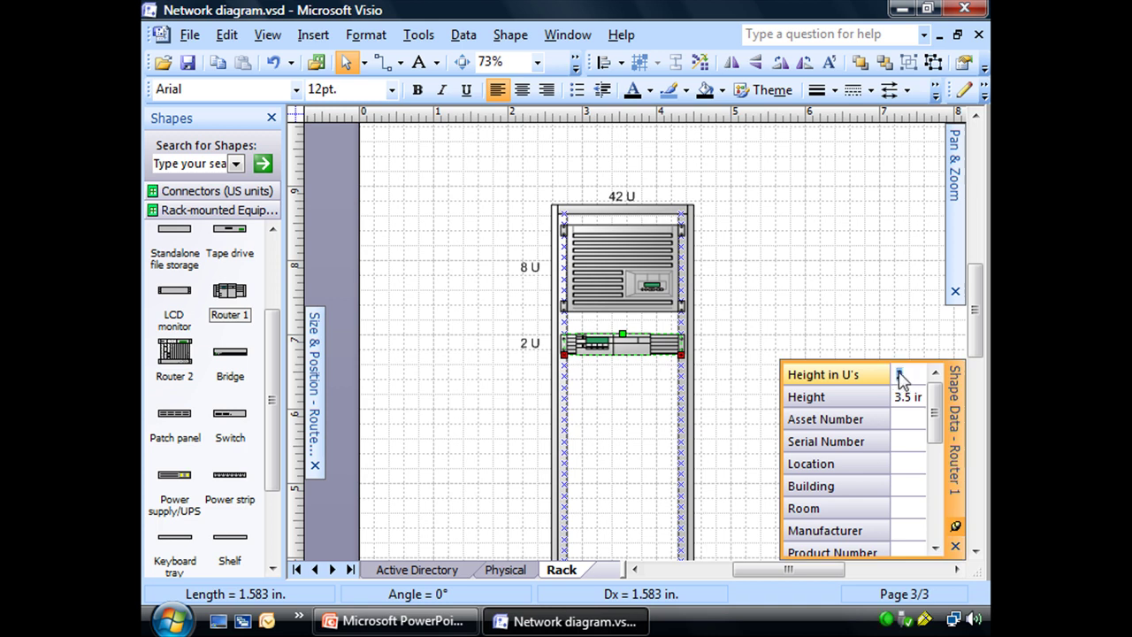
pyautogui.press('Return')
pyautogui.click(750, 290)
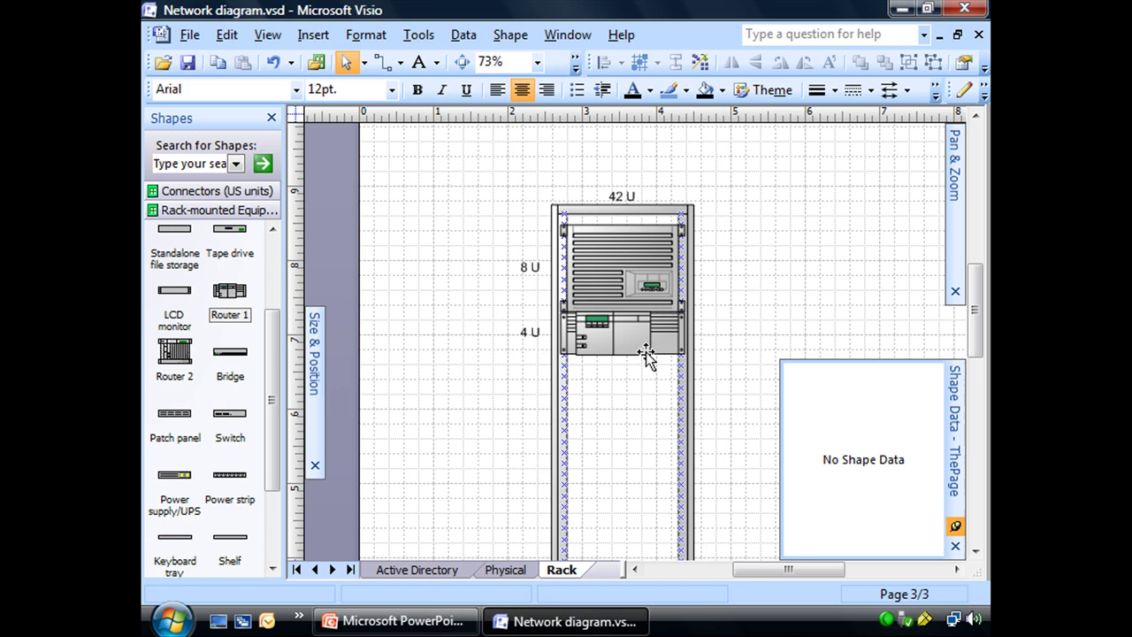
pyautogui.moveTo(646, 353); pyautogui.dragTo(645, 356)
pyautogui.click(774, 310)
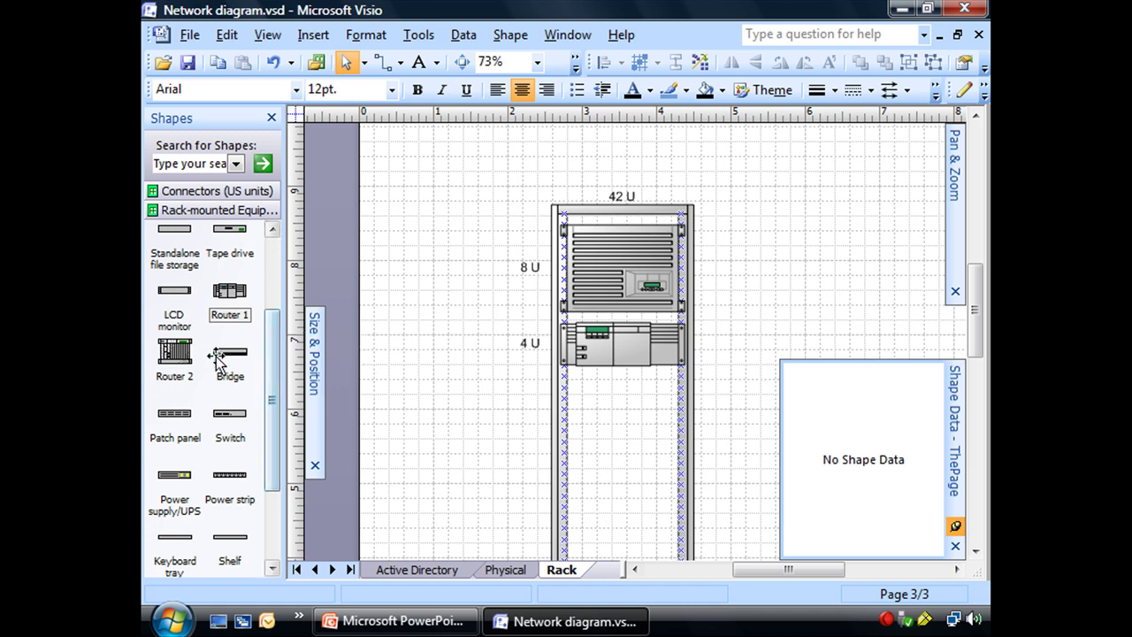
# Drop a Switch below the router and set its Height in U's to 2
pyautogui.moveTo(270, 386); pyautogui.dragTo(623, 400)
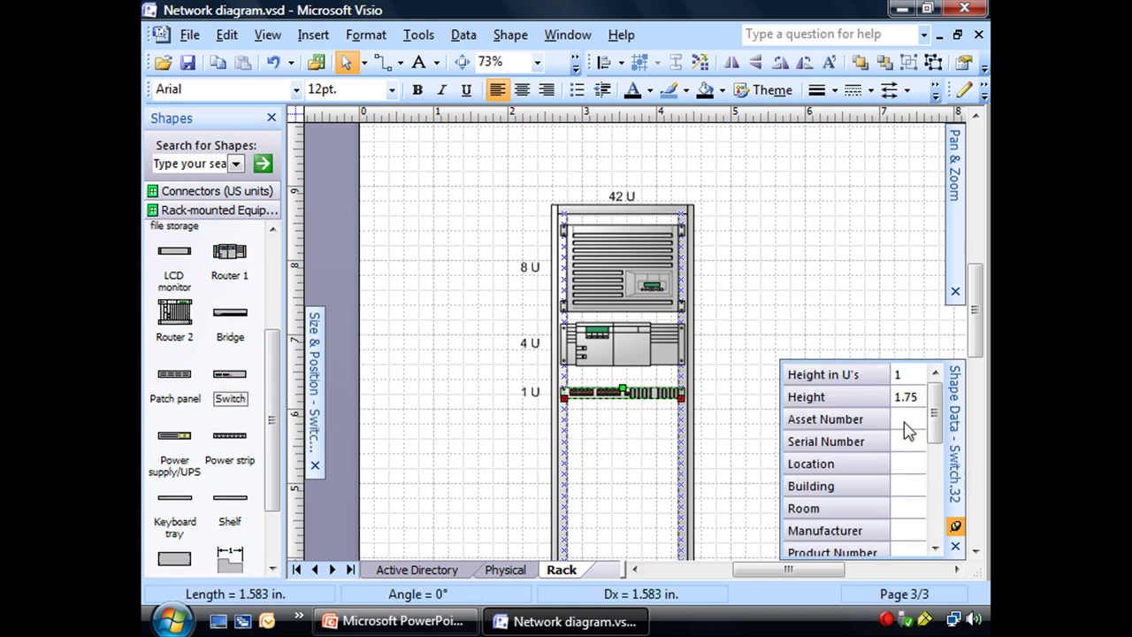
pyautogui.click(900, 376)
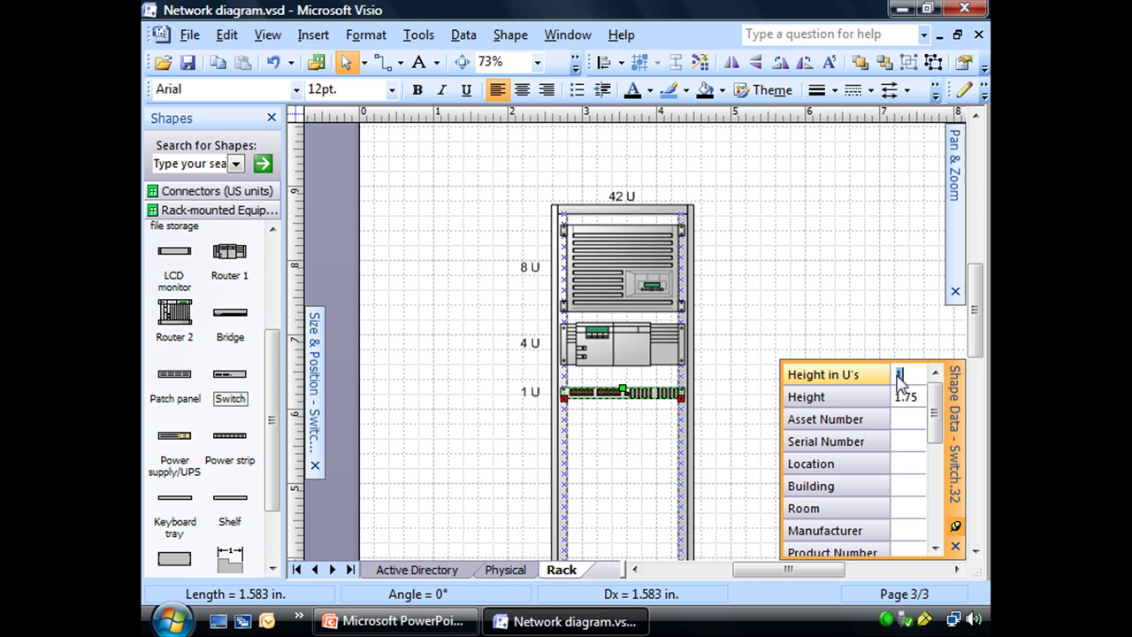
pyautogui.write('2')
pyautogui.press('Return')
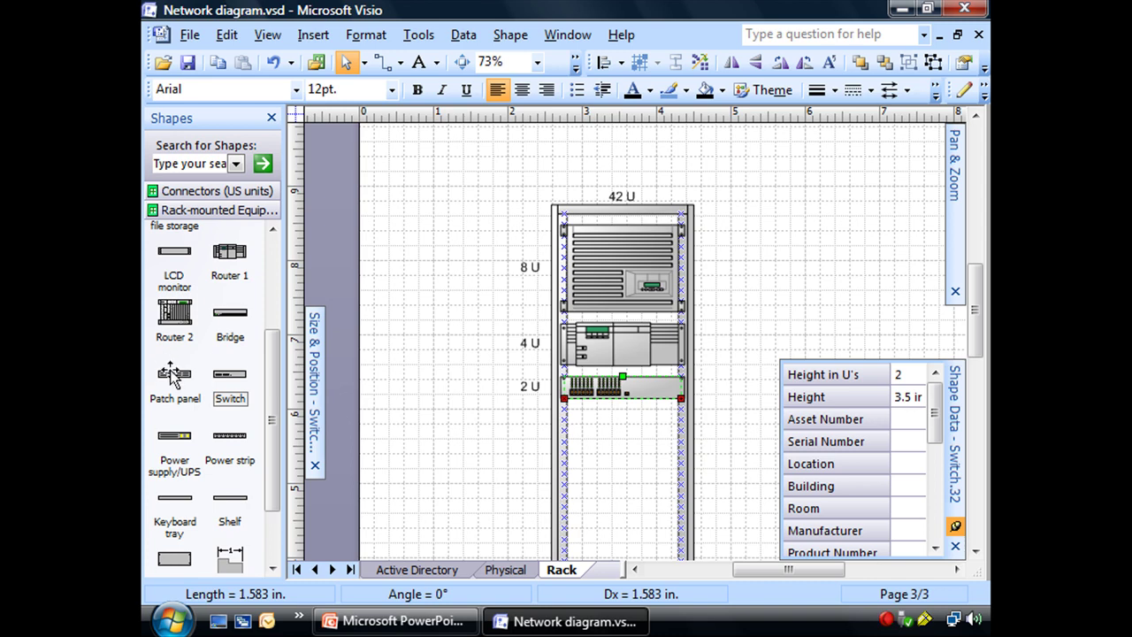
# Add a 2 U Patch panel directly below the switch
pyautogui.moveTo(174, 373); pyautogui.dragTo(652, 416)
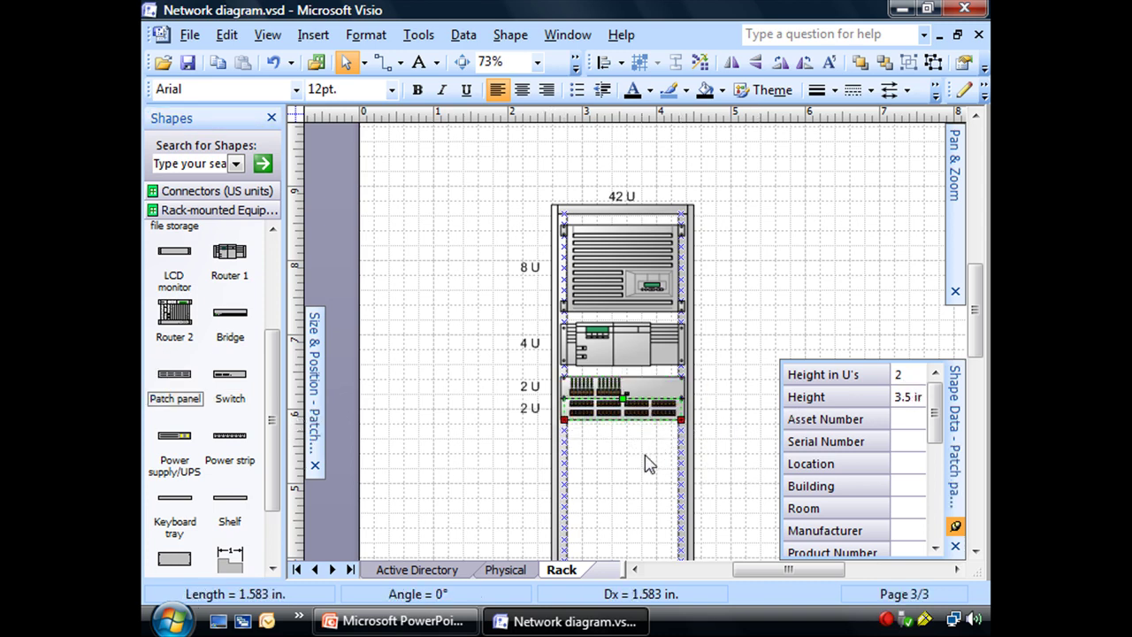
pyautogui.click(643, 467)
pyautogui.click(622, 407)
pyautogui.moveTo(272, 431); pyautogui.dragTo(280, 341)
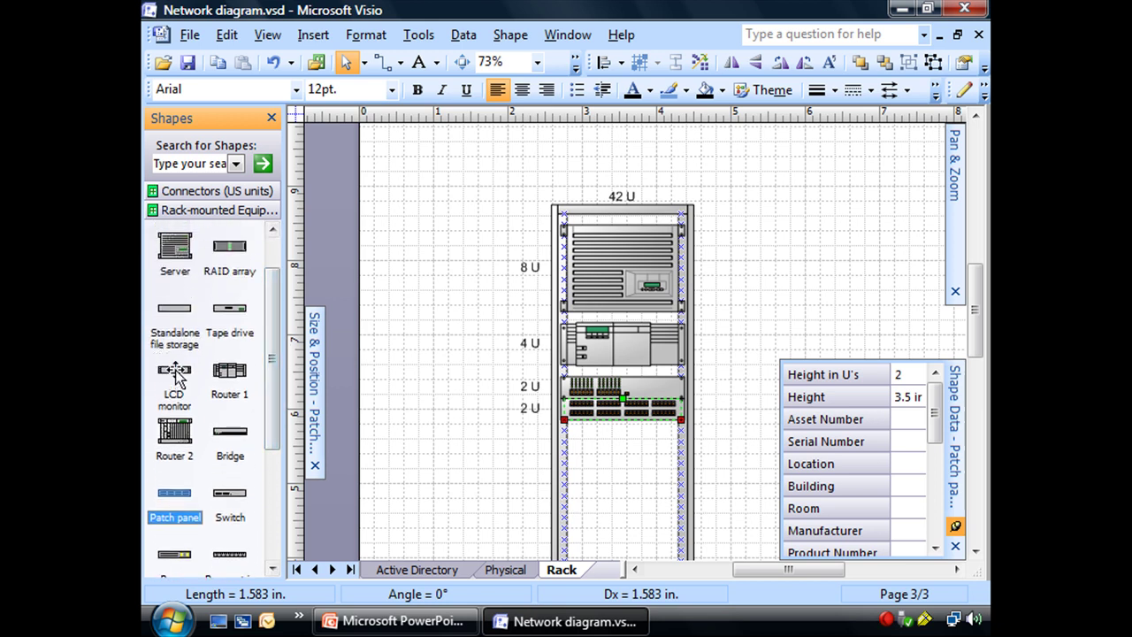
# Add an LCD monitor and a keyboard tray below the patch panel
pyautogui.moveTo(175, 370); pyautogui.dragTo(625, 458)
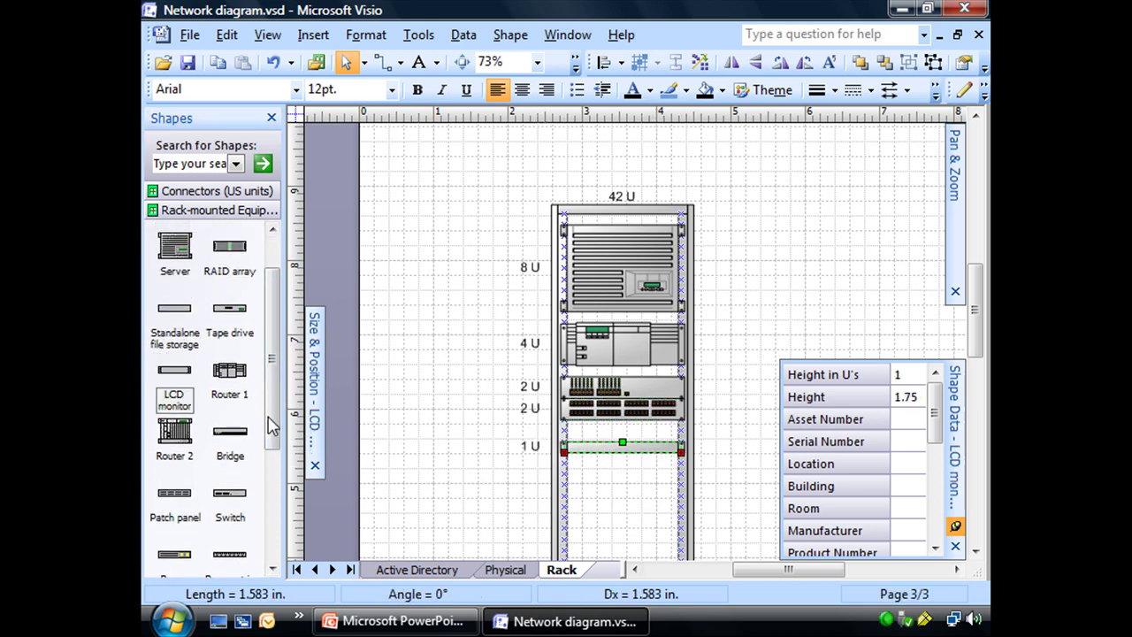
pyautogui.moveTo(275, 421); pyautogui.dragTo(262, 511)
pyautogui.moveTo(174, 432); pyautogui.dragTo(625, 486)
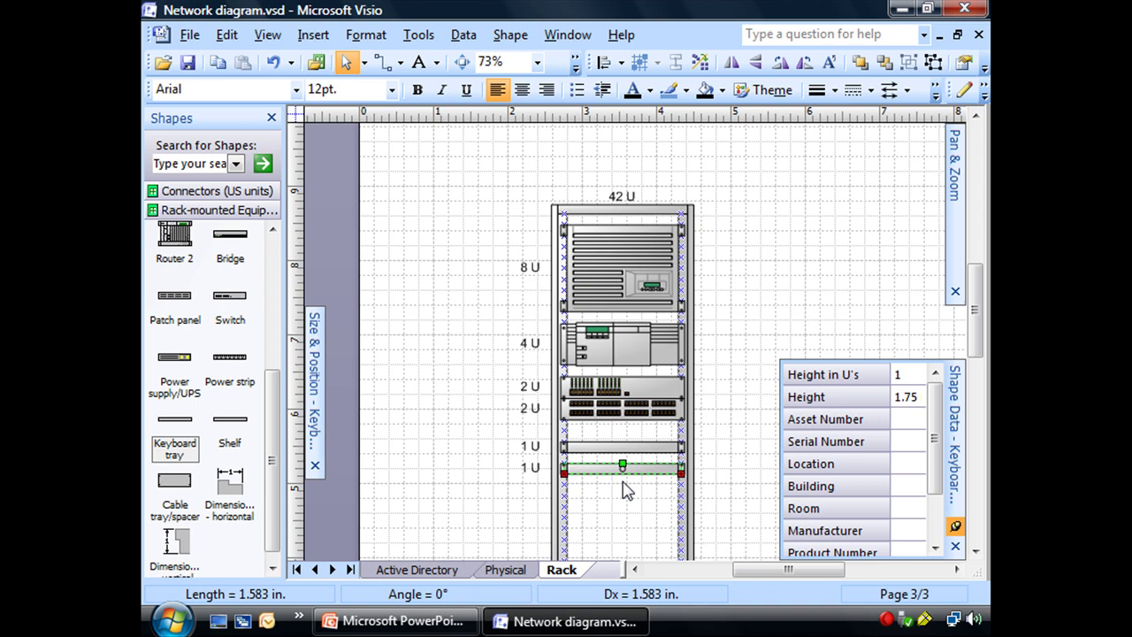
pyautogui.click(617, 521)
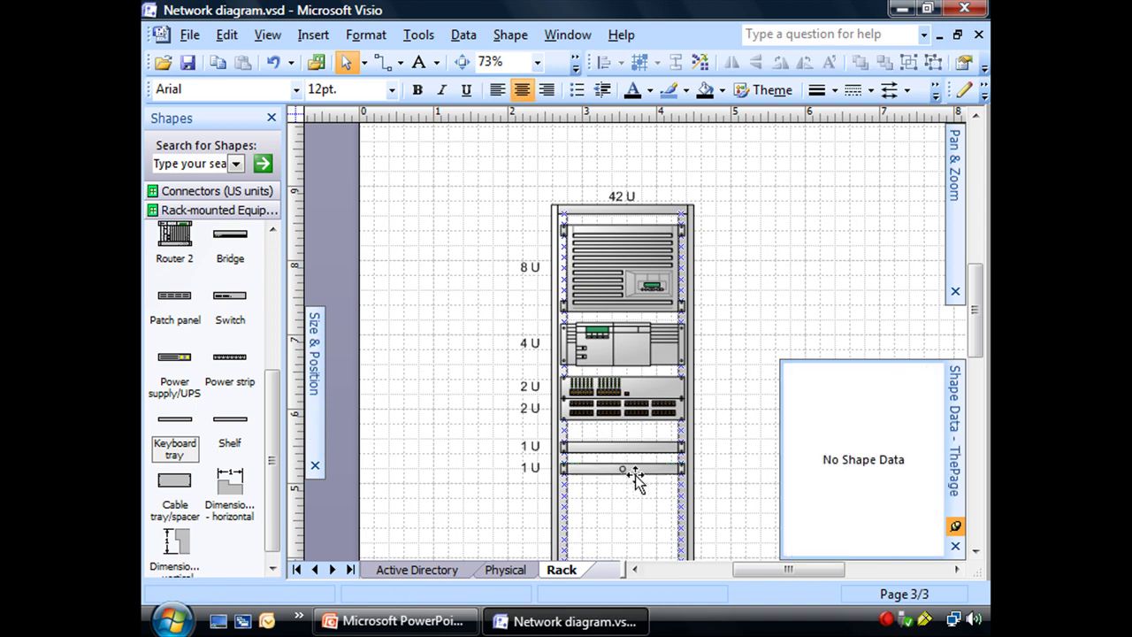
pyautogui.moveTo(637, 460); pyautogui.dragTo(637, 449)
pyautogui.click(705, 500)
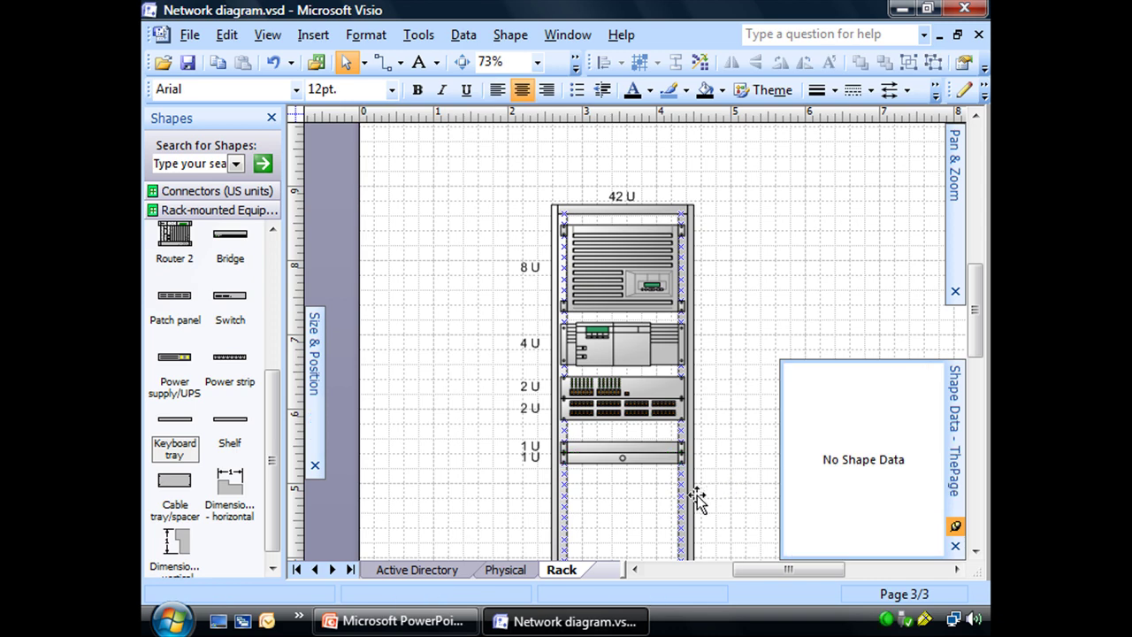
# Resize the LCD monitor to 2 U and add a 1 U power strip in the empty slot
pyautogui.scroll(-3, 699, 500)
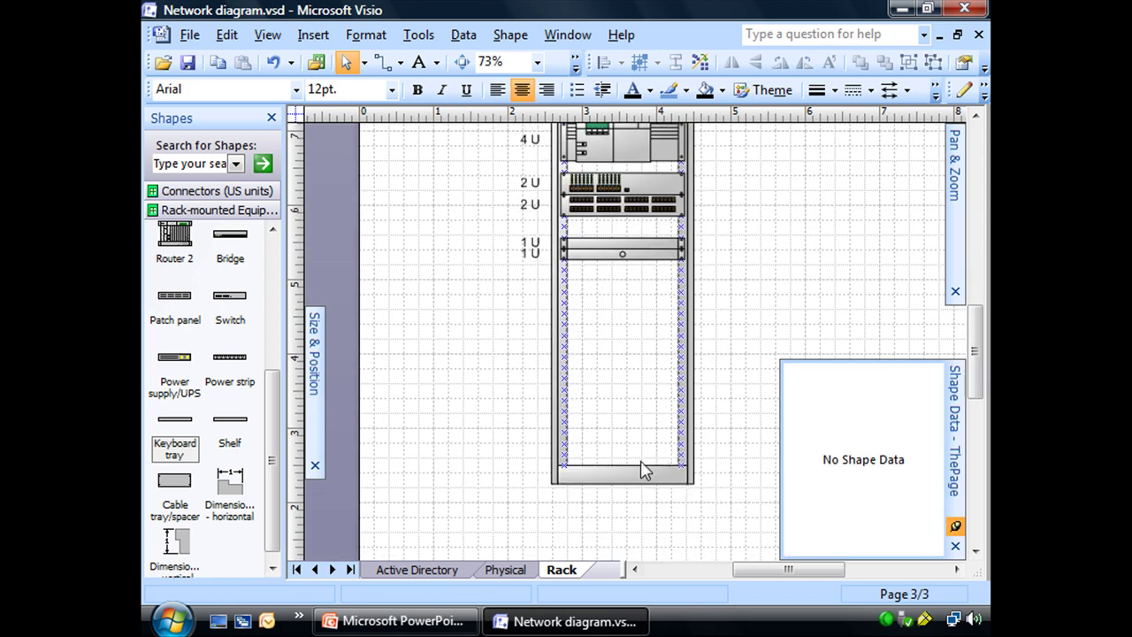
pyautogui.click(586, 249)
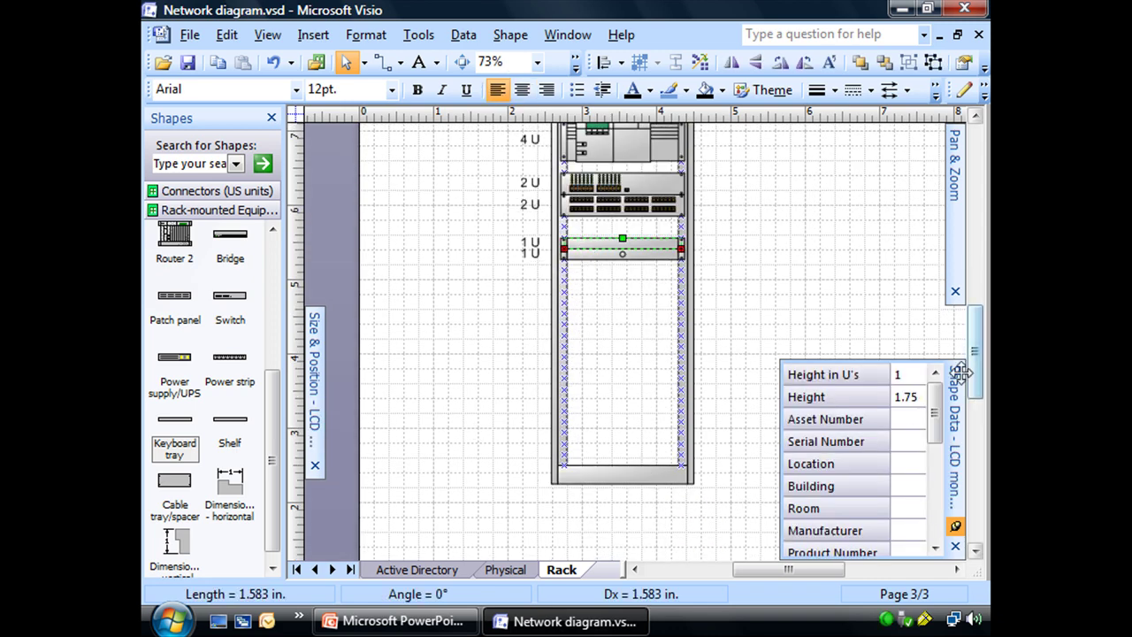
pyautogui.click(905, 378)
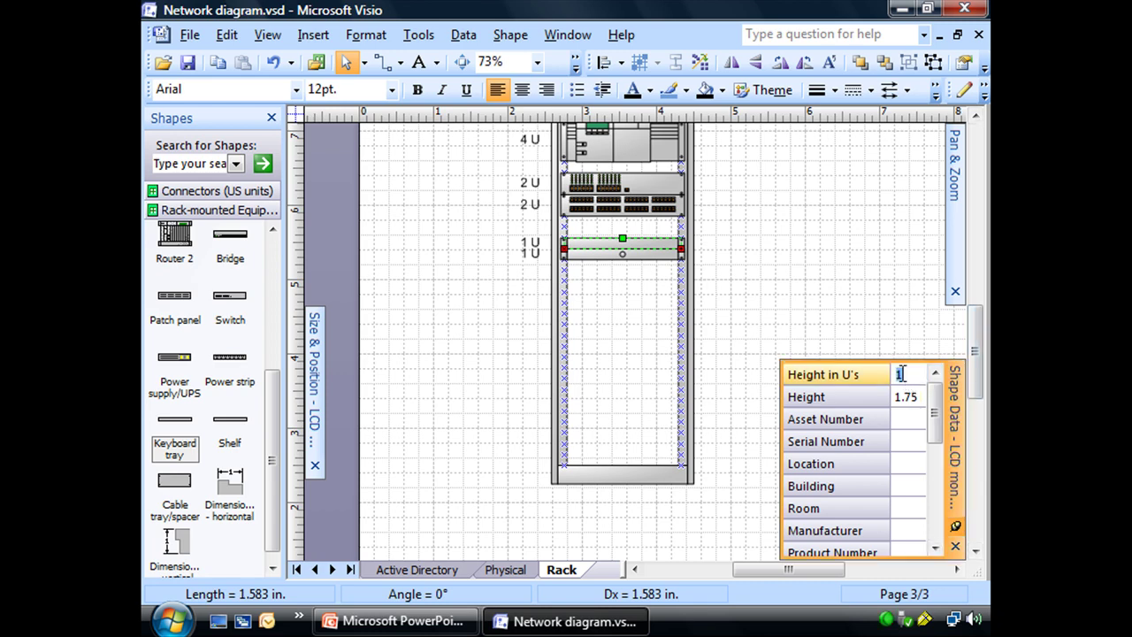
pyautogui.write('2')
pyautogui.press('Return')
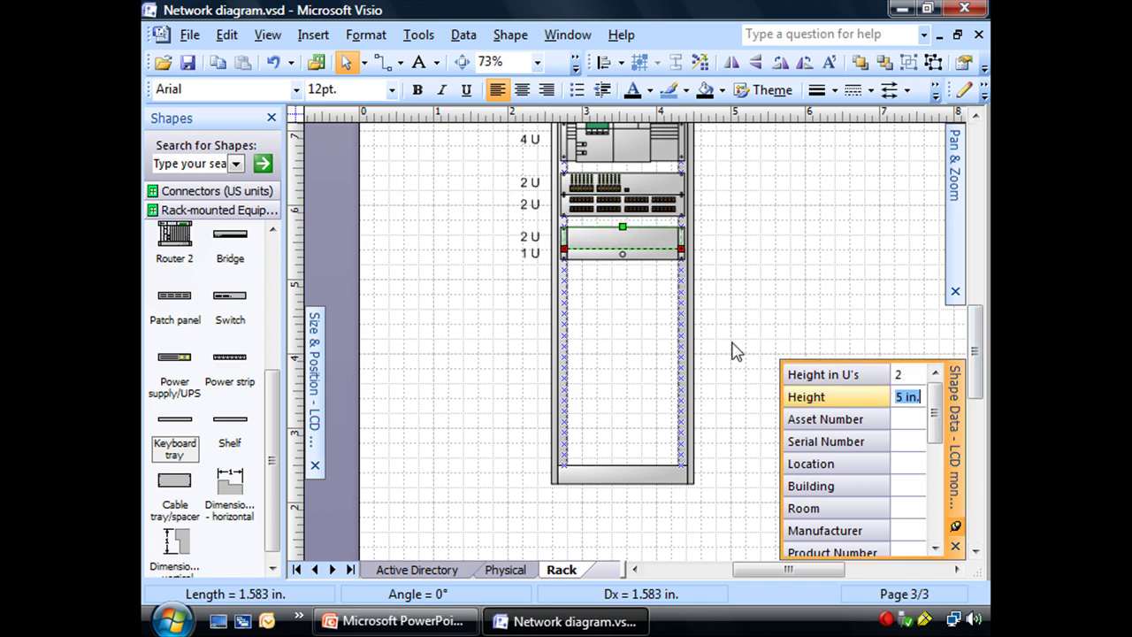
pyautogui.click(736, 351)
pyautogui.moveTo(230, 359); pyautogui.dragTo(635, 274)
# Add a Power supply/UPS below the power strip and set its height to 2 U
pyautogui.click(718, 372)
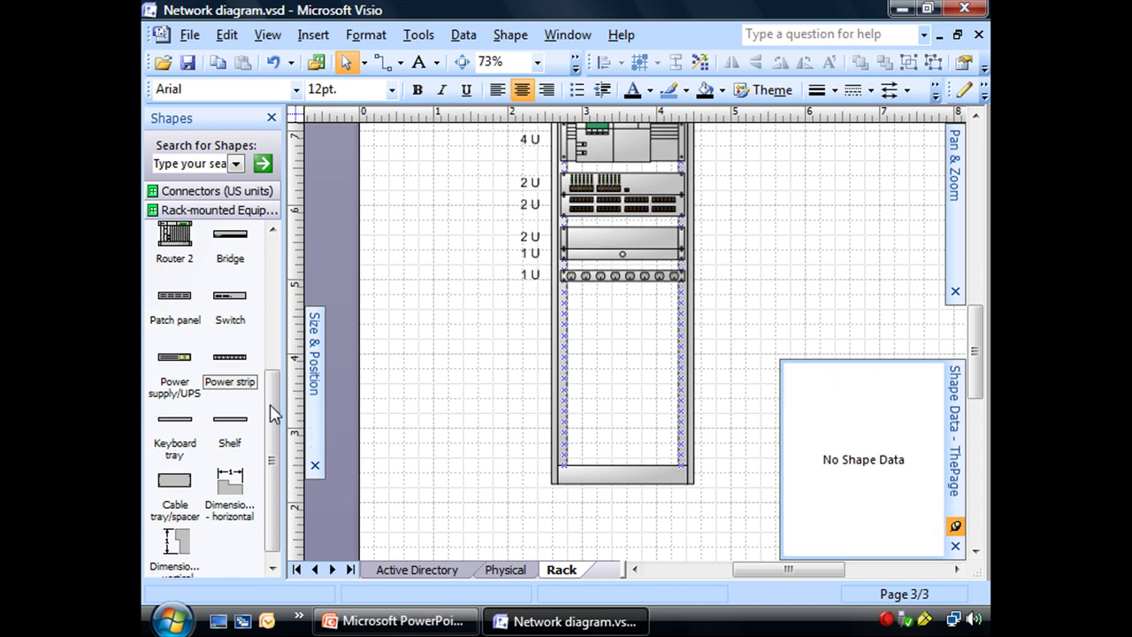
pyautogui.click(175, 389)
pyautogui.moveTo(174, 389); pyautogui.dragTo(639, 314)
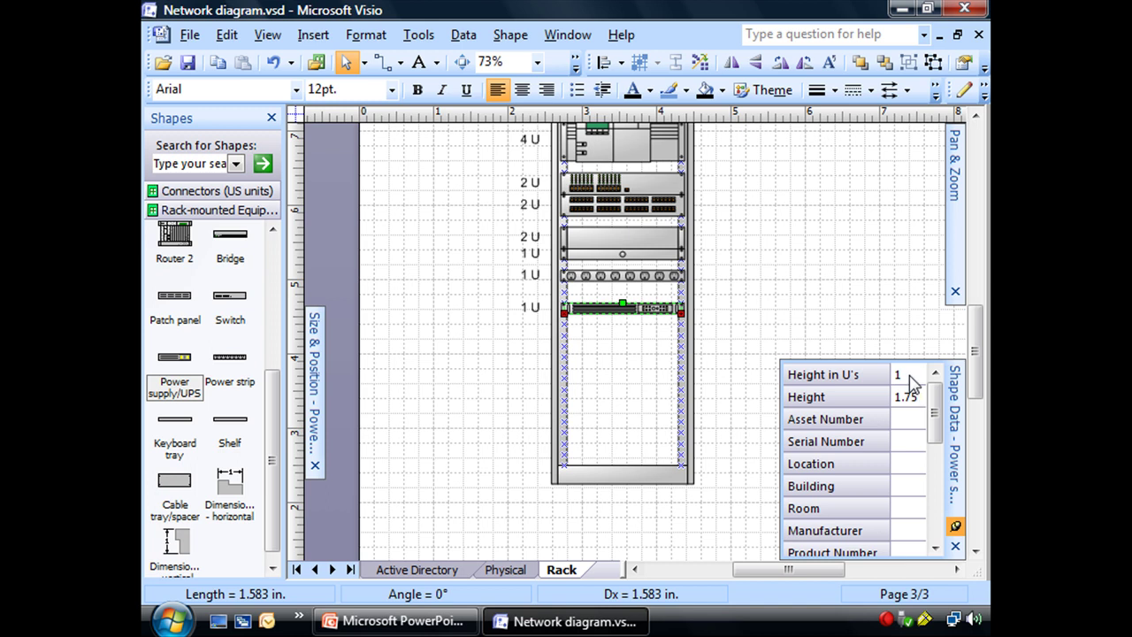
pyautogui.click(900, 373)
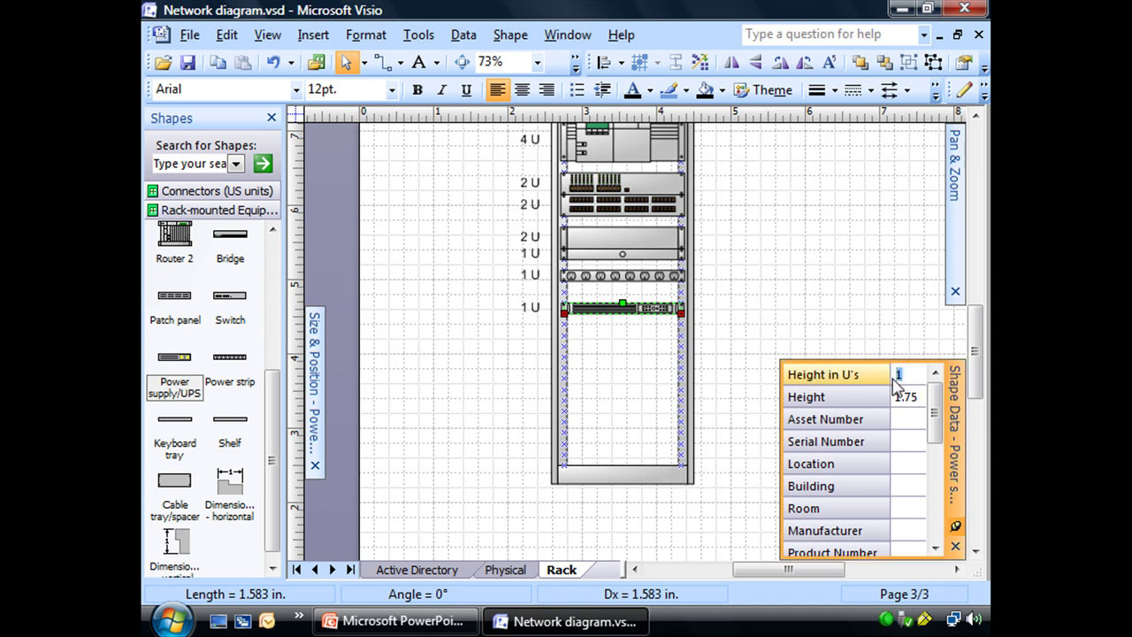
pyautogui.click(872, 311)
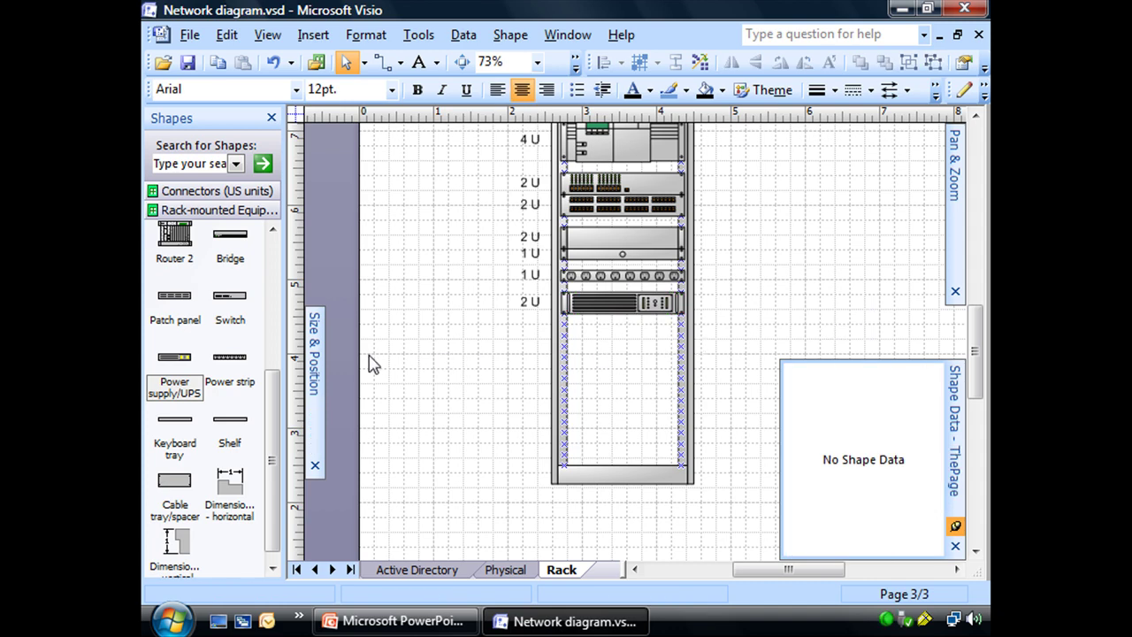
# Add a 3 U RAID array below the power supply/UPS
pyautogui.click(274, 426)
pyautogui.moveTo(274, 426); pyautogui.dragTo(304, 285)
pyautogui.moveTo(229, 304); pyautogui.dragTo(621, 345)
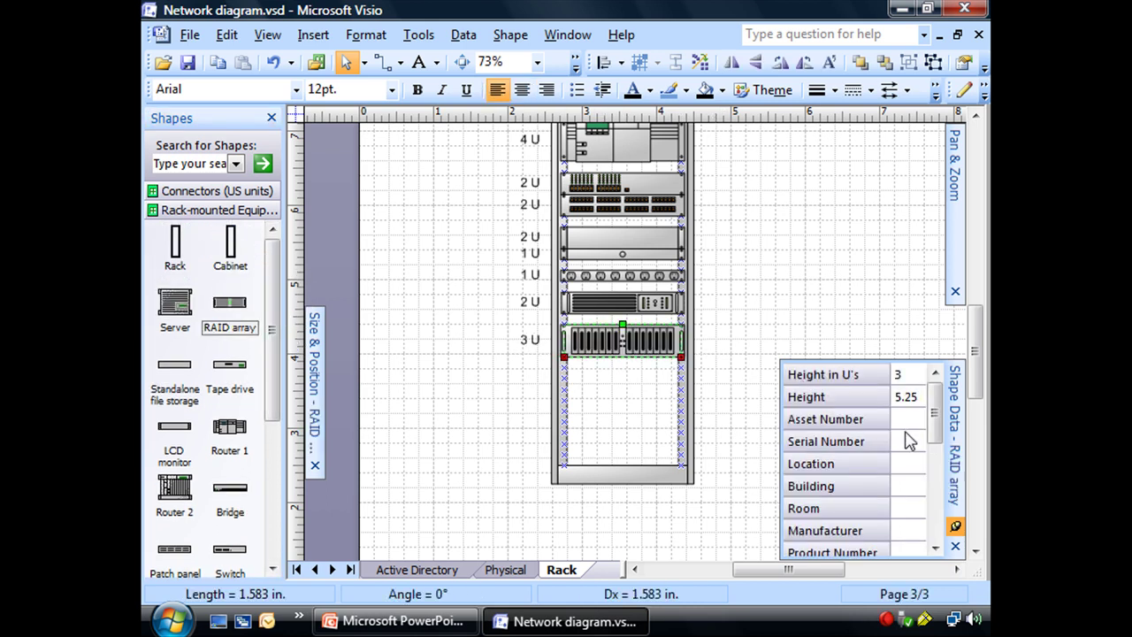
pyautogui.click(807, 292)
pyautogui.moveTo(976, 328); pyautogui.dragTo(978, 298)
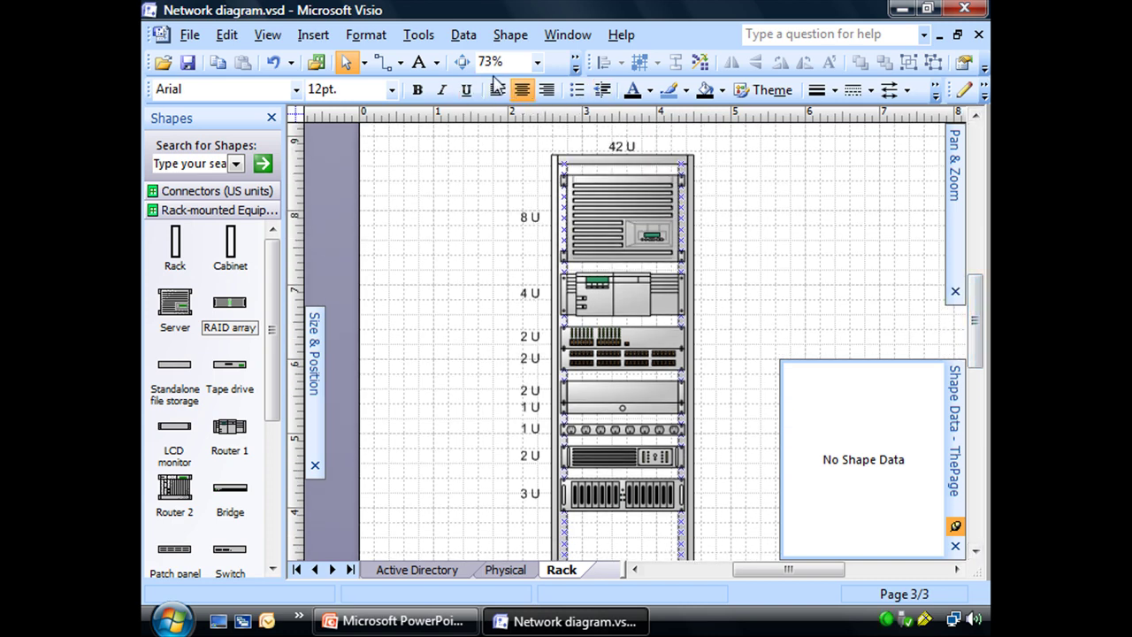
pyautogui.click(537, 62)
pyautogui.click(519, 216)
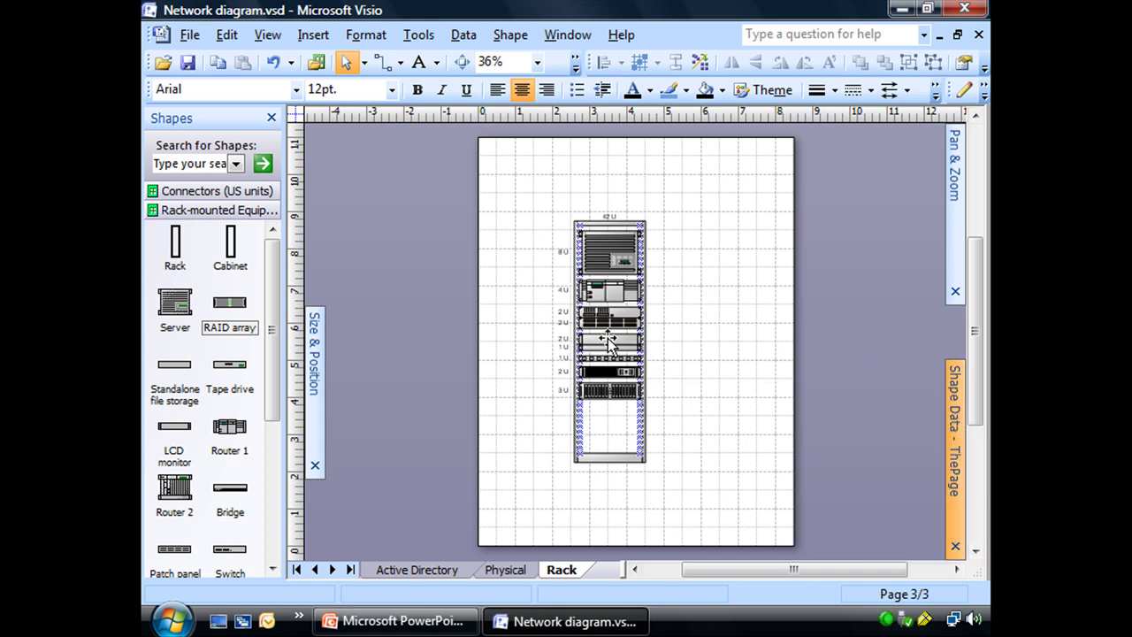
pyautogui.scroll(2, 609, 344)
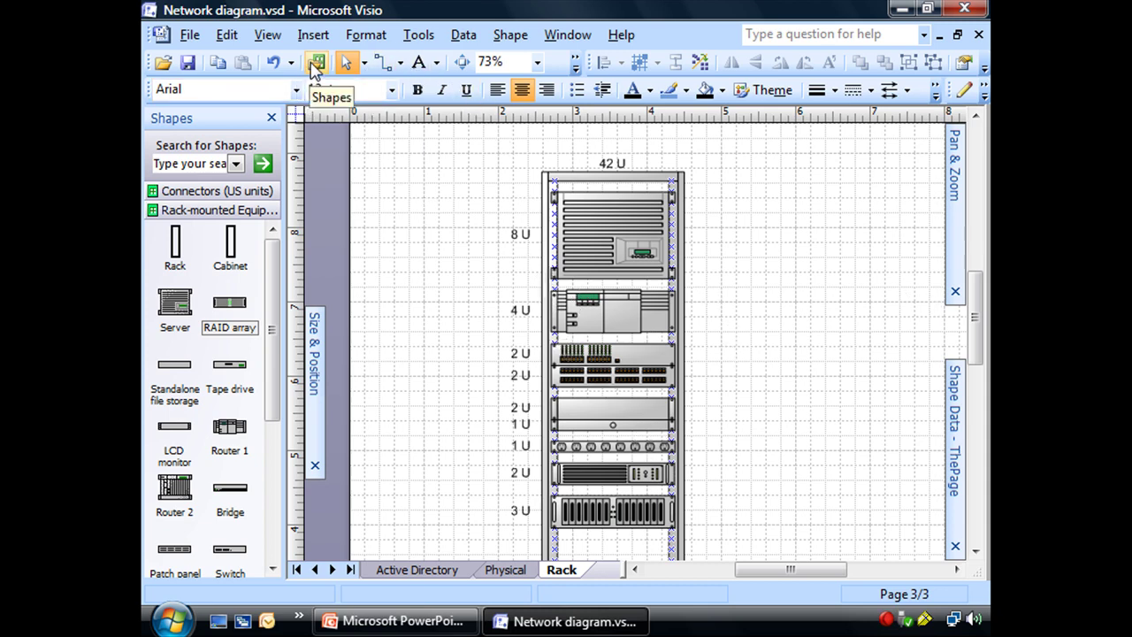
# Open Visio Extras > Annotations (US units) from the Shapes stencil menu
pyautogui.click(311, 67)
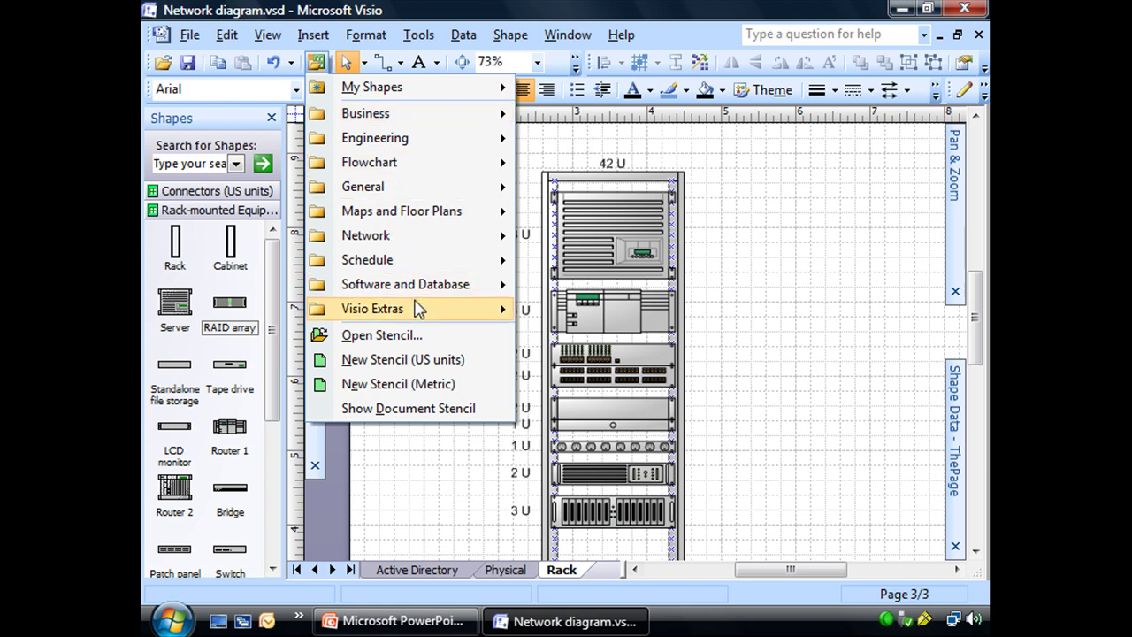
pyautogui.moveTo(417, 192)
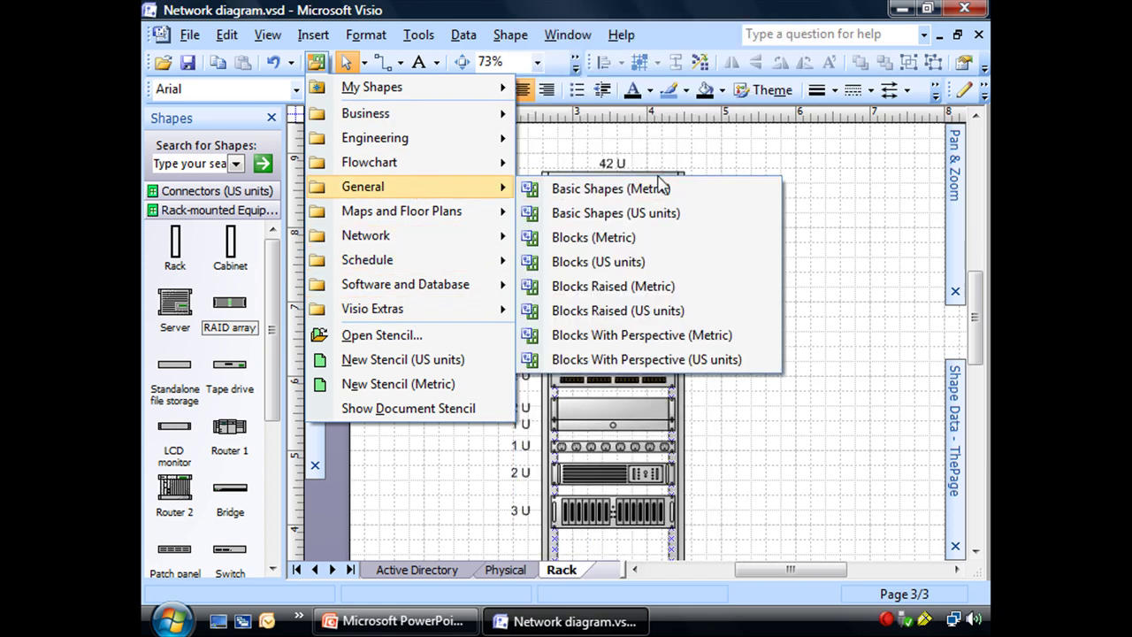
pyautogui.moveTo(412, 316)
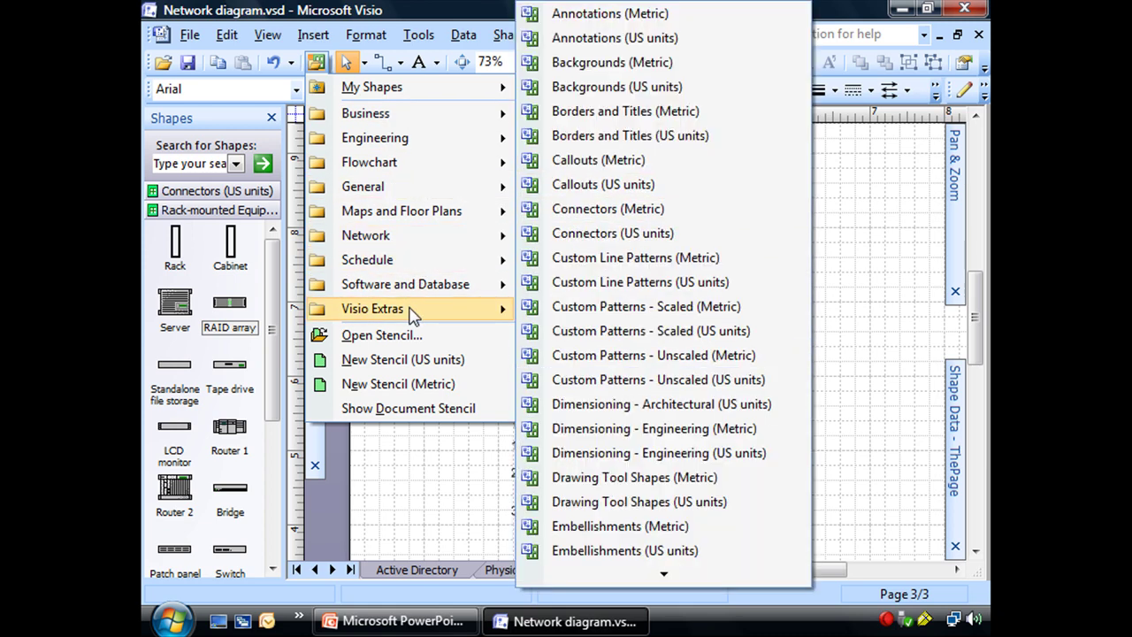
pyautogui.click(744, 49)
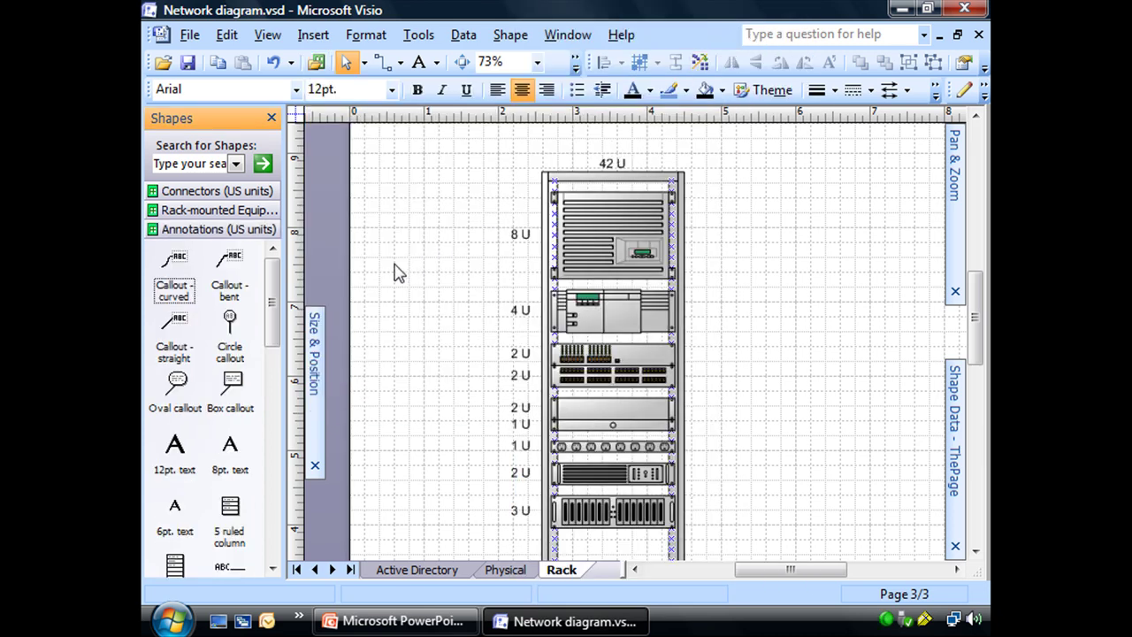
# Attach a box callout reading 'Server' to the server, aligned level with it
pyautogui.moveTo(236, 259)
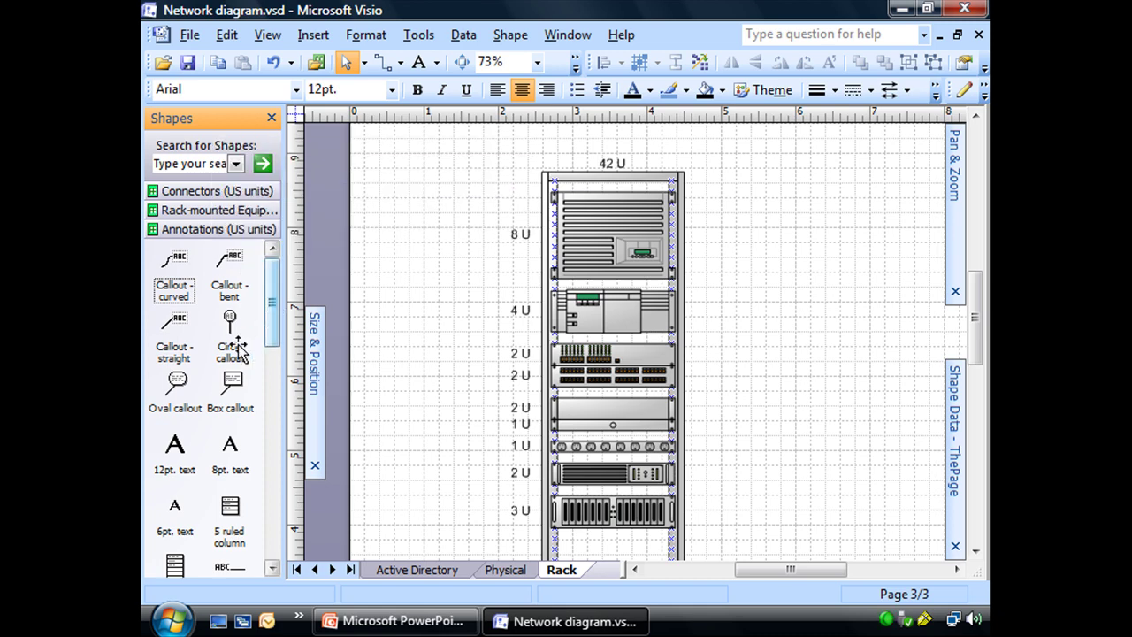
pyautogui.moveTo(232, 385); pyautogui.dragTo(745, 183)
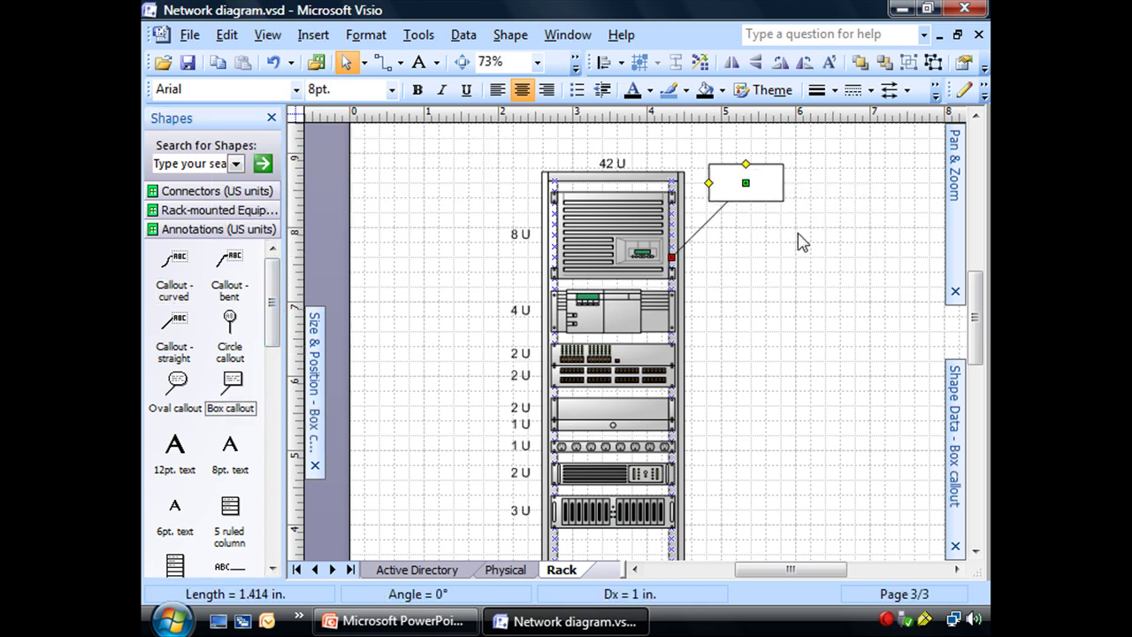
pyautogui.doubleClick(758, 196)
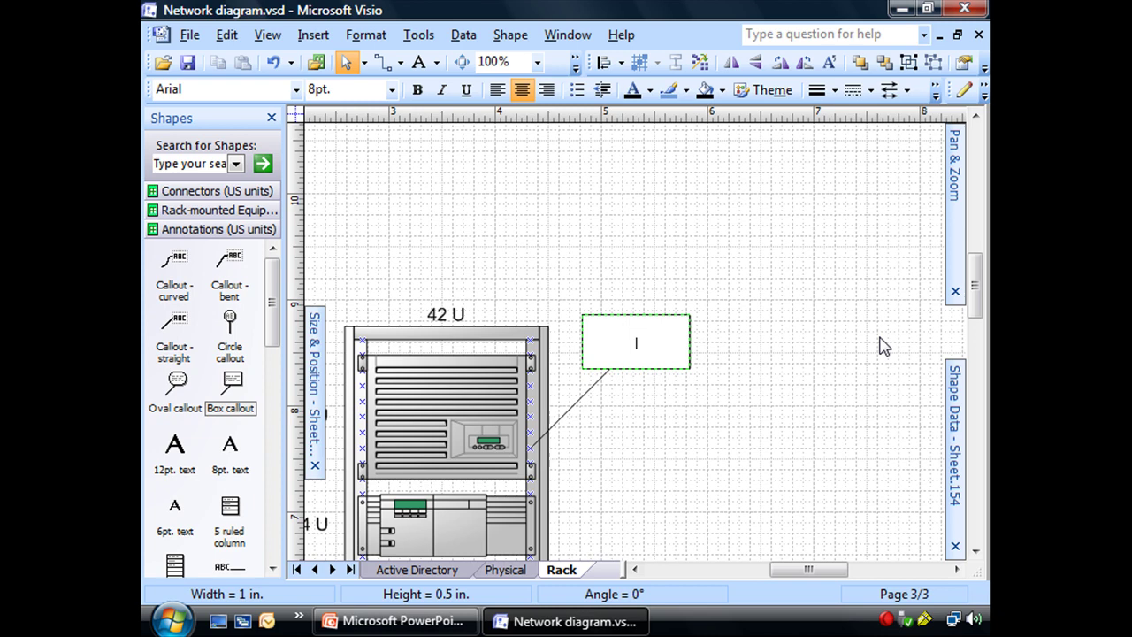
pyautogui.write('Server')
pyautogui.click(790, 327)
pyautogui.click(775, 184)
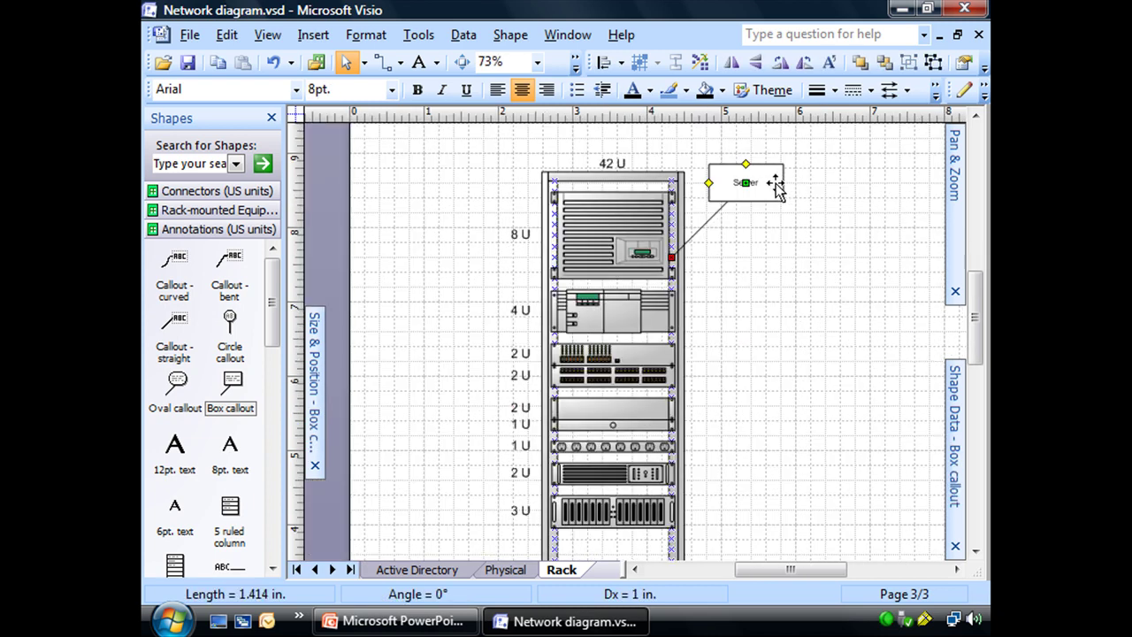
pyautogui.moveTo(746, 182); pyautogui.dragTo(779, 256)
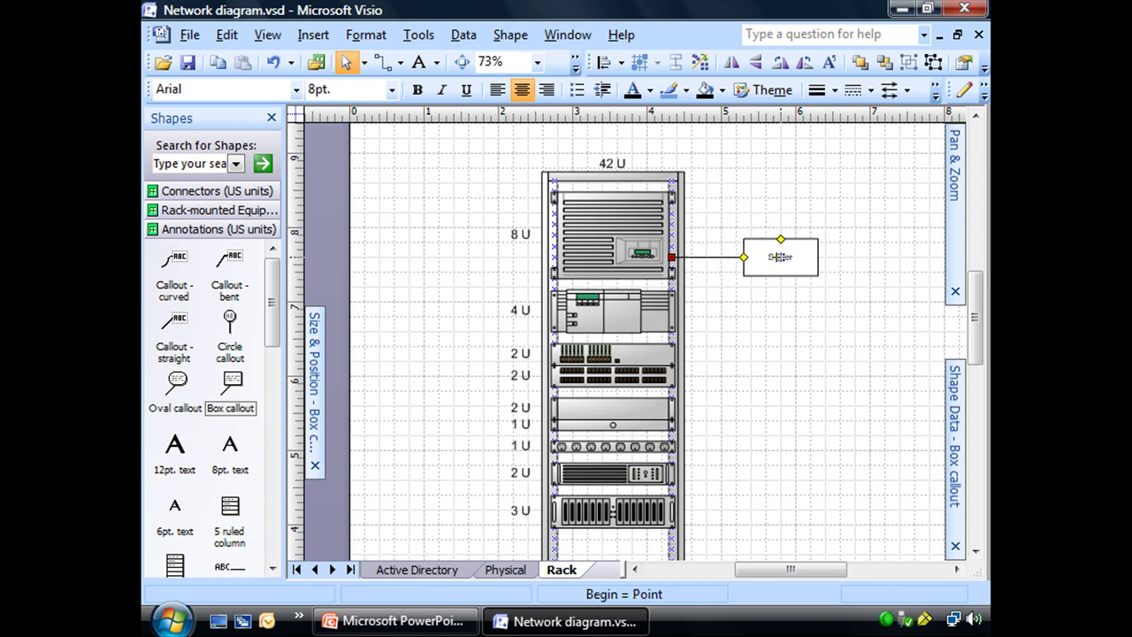
pyautogui.click(749, 216)
# Attach a second box callout reading 'Router' to the router
pyautogui.moveTo(235, 382); pyautogui.dragTo(780, 331)
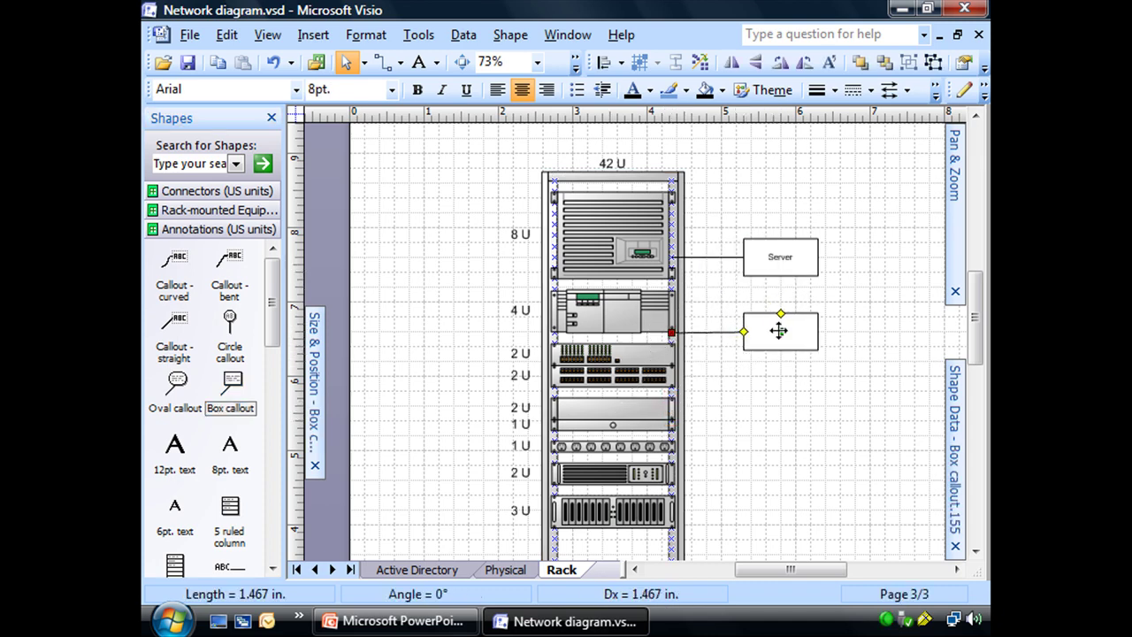
pyautogui.doubleClick(783, 330)
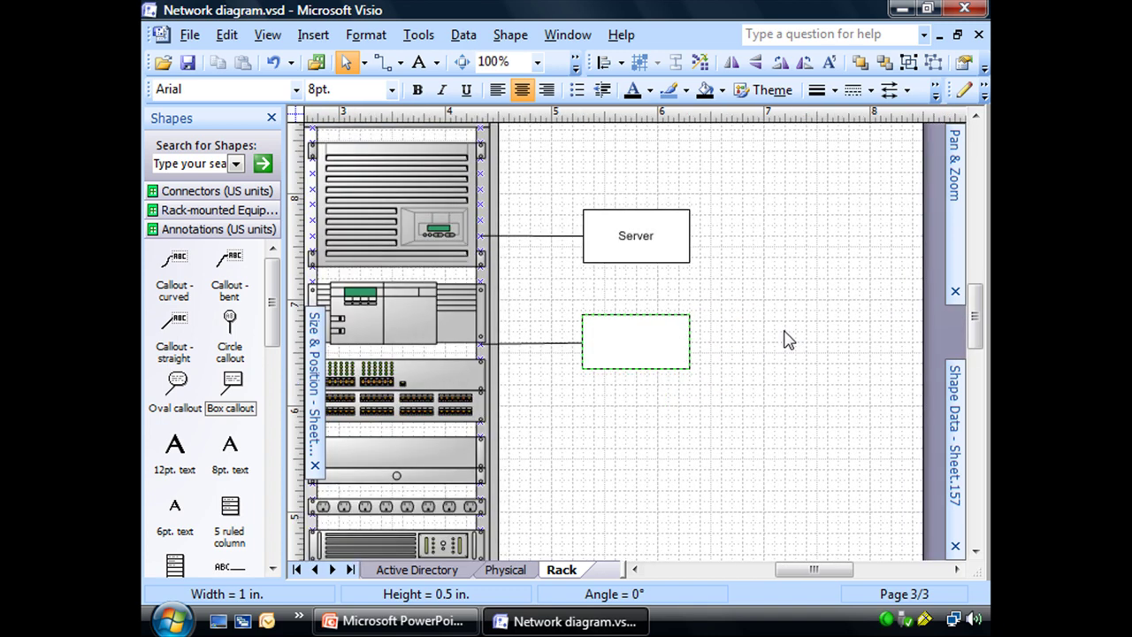
pyautogui.write('Router')
pyautogui.click(814, 338)
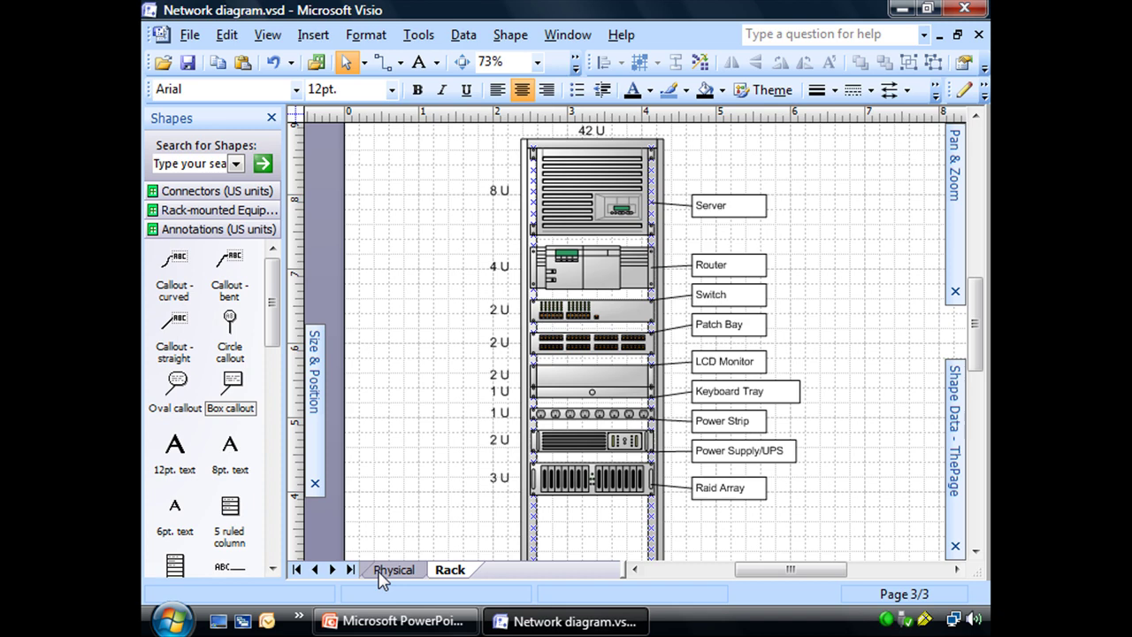
pyautogui.click(297, 570)
pyautogui.click(449, 573)
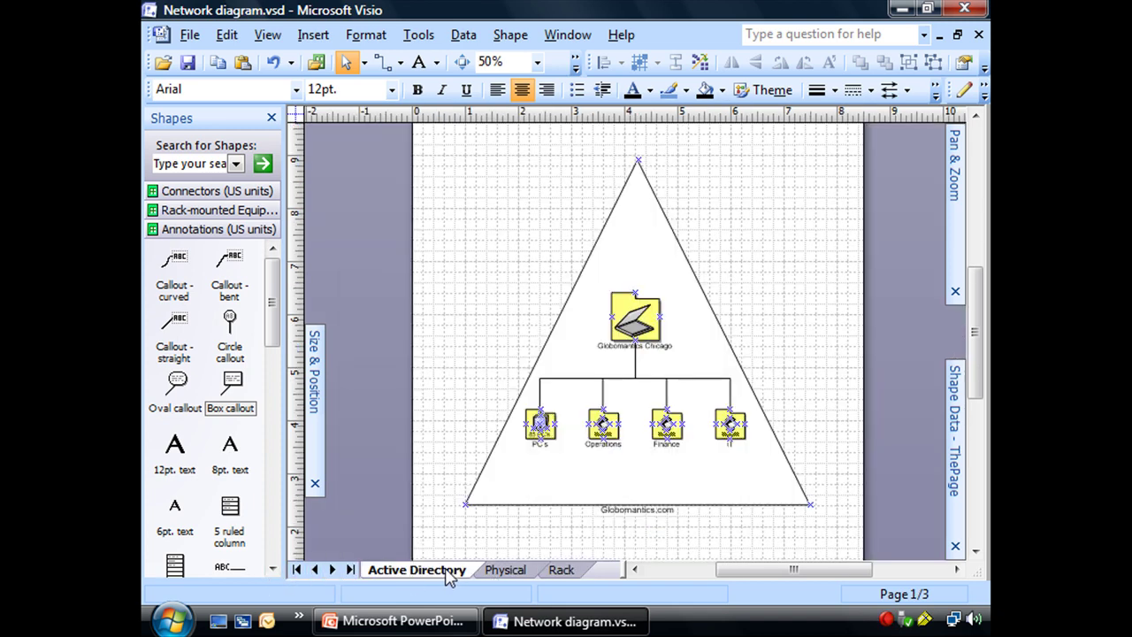
pyautogui.click(511, 573)
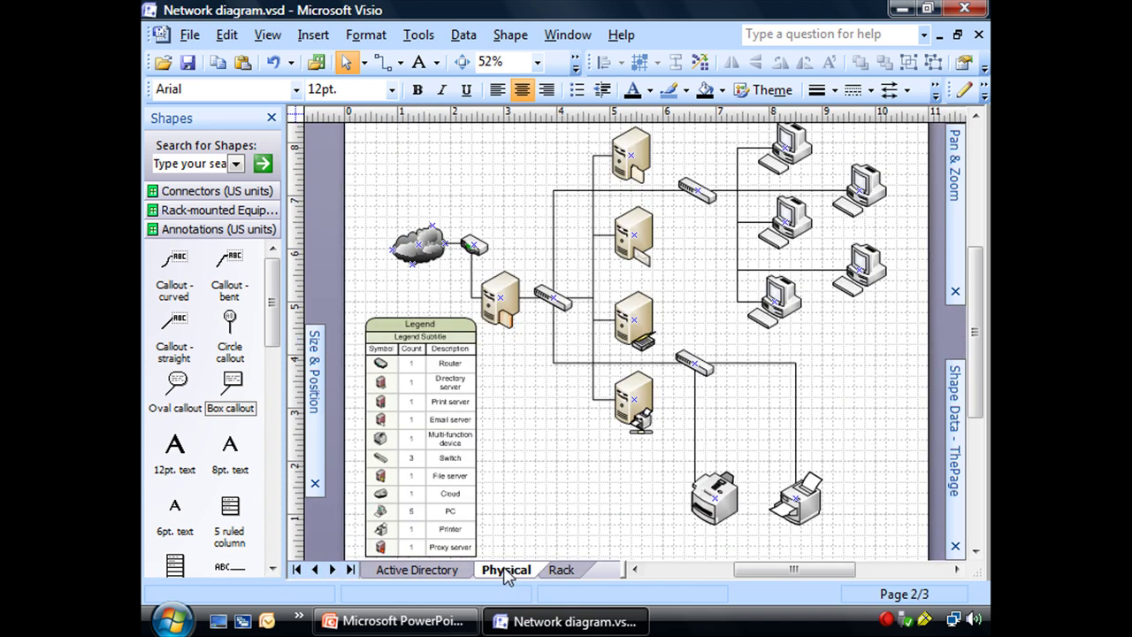
pyautogui.click(566, 573)
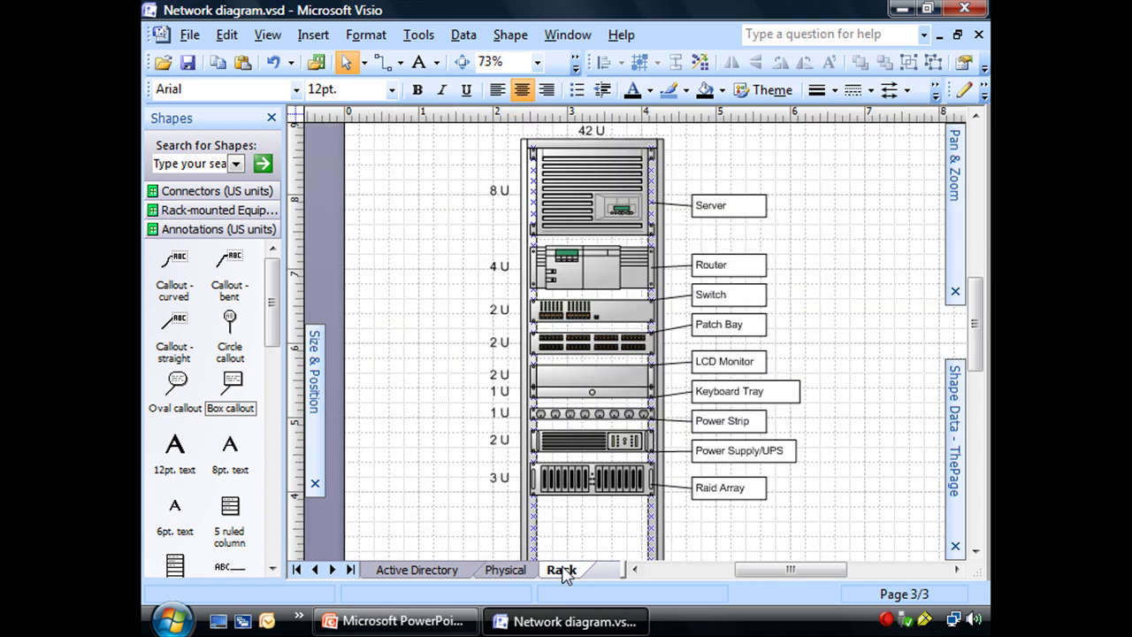